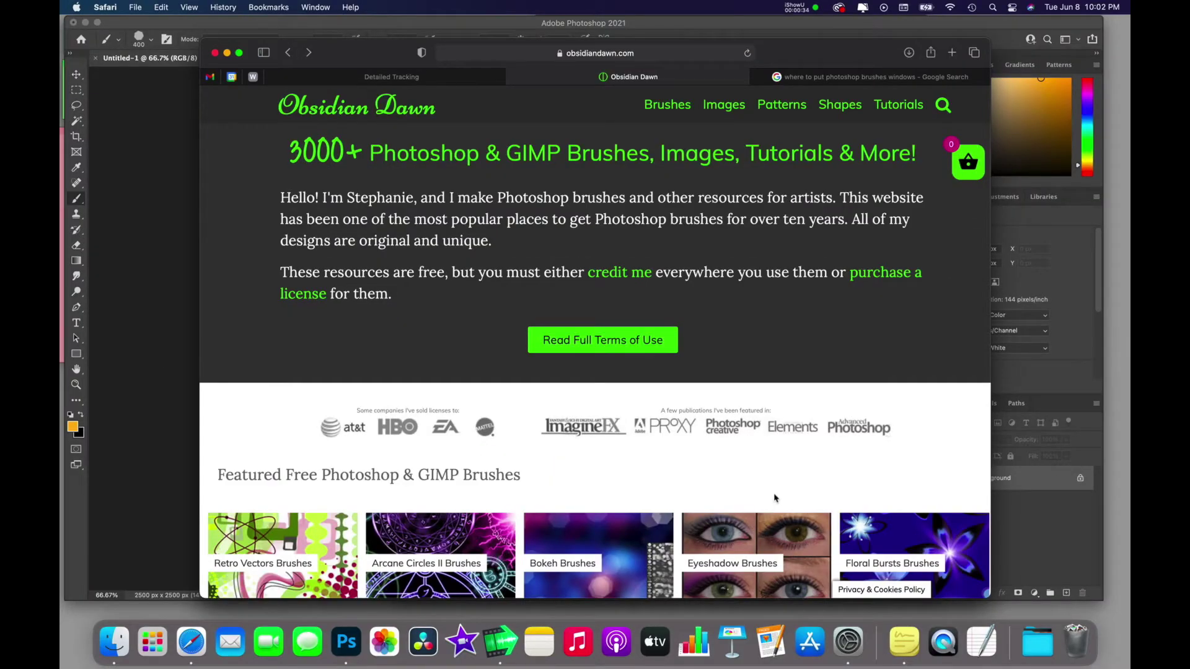
Browse Obsidian Dawn's Brushes, filter to the People category, and open the Eyelashes II Brushes page.
scroll(635, 461, down, 5)
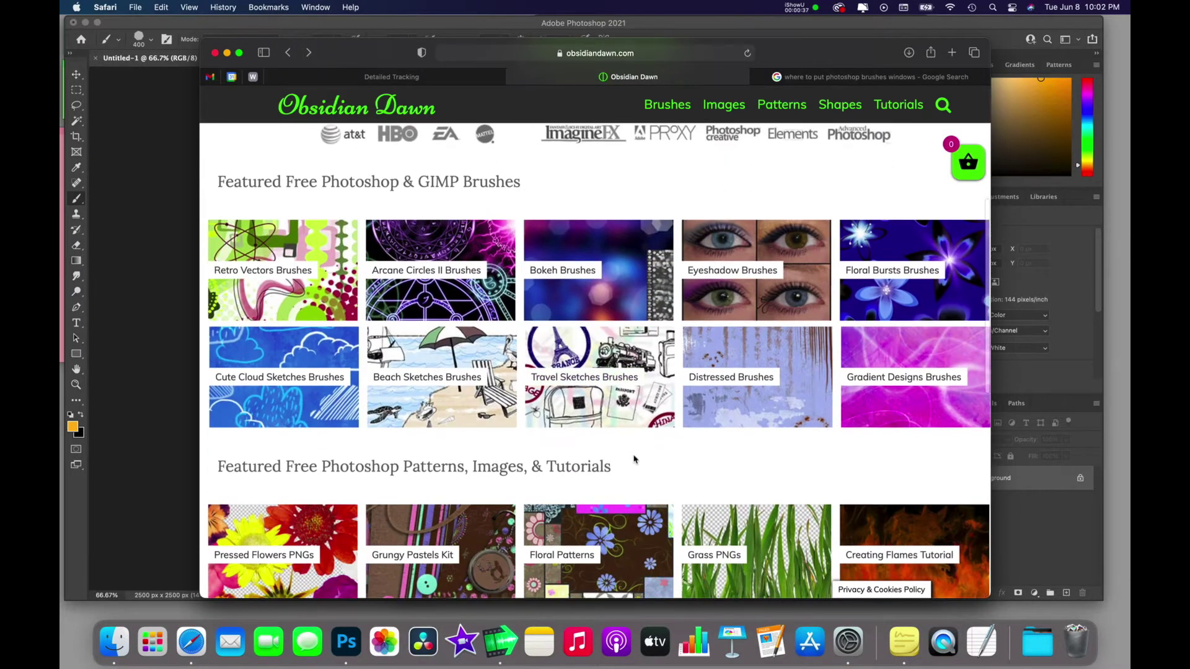
scroll(634, 459, up, 5)
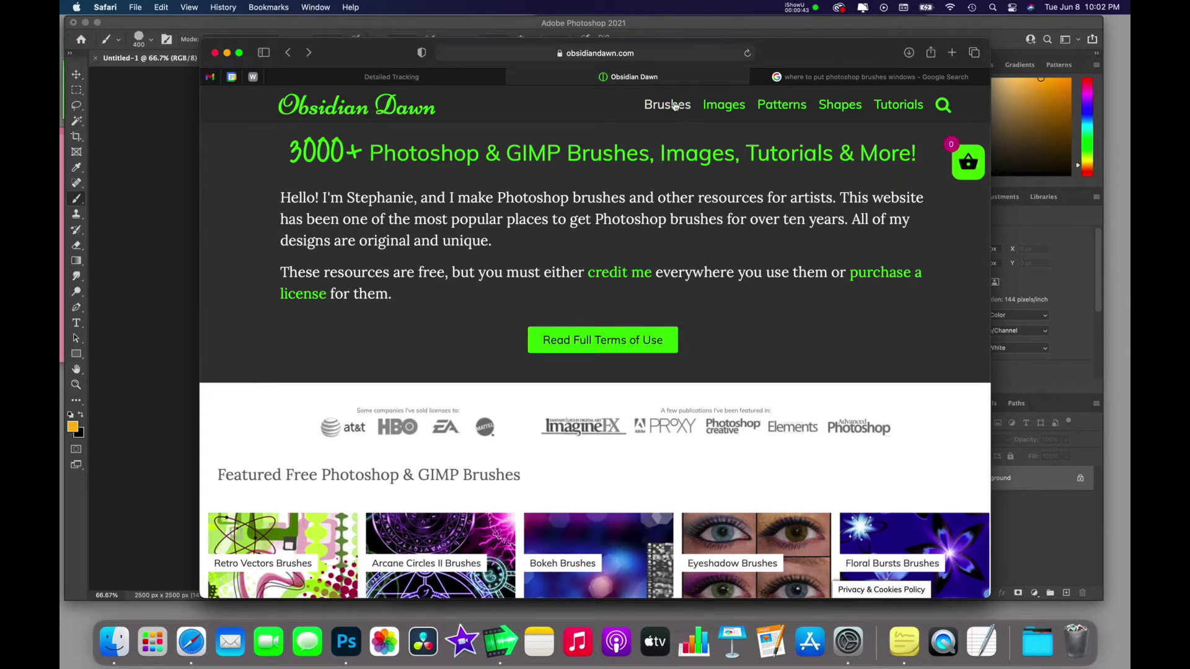
click(675, 107)
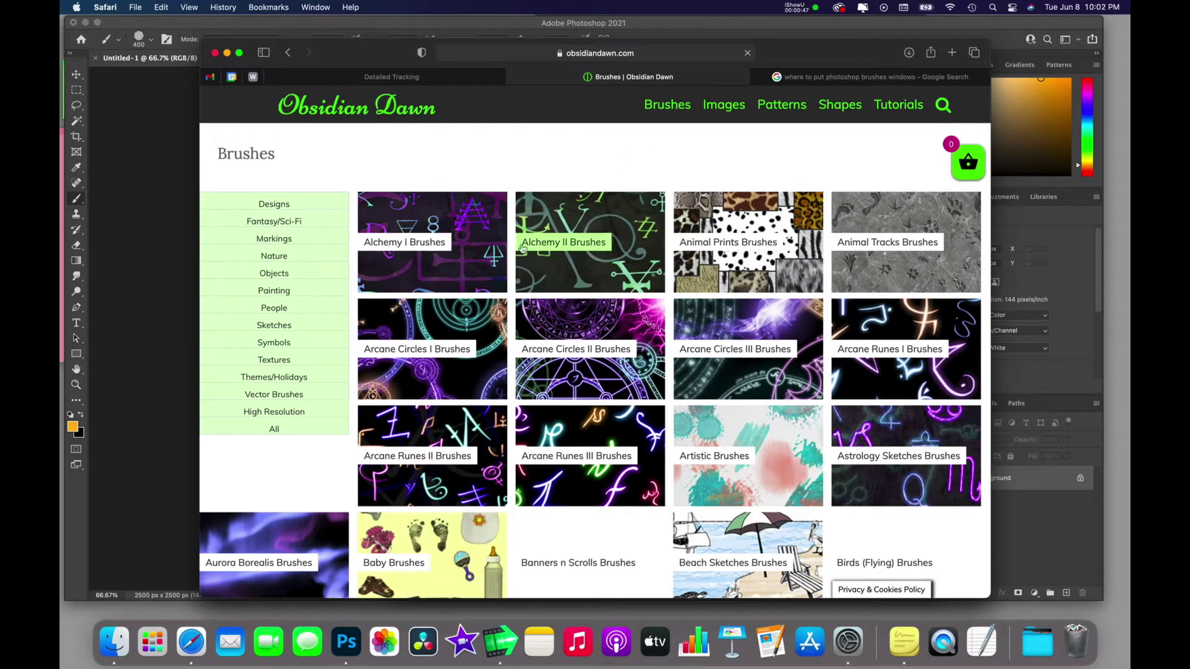
scroll(492, 372, down, 3)
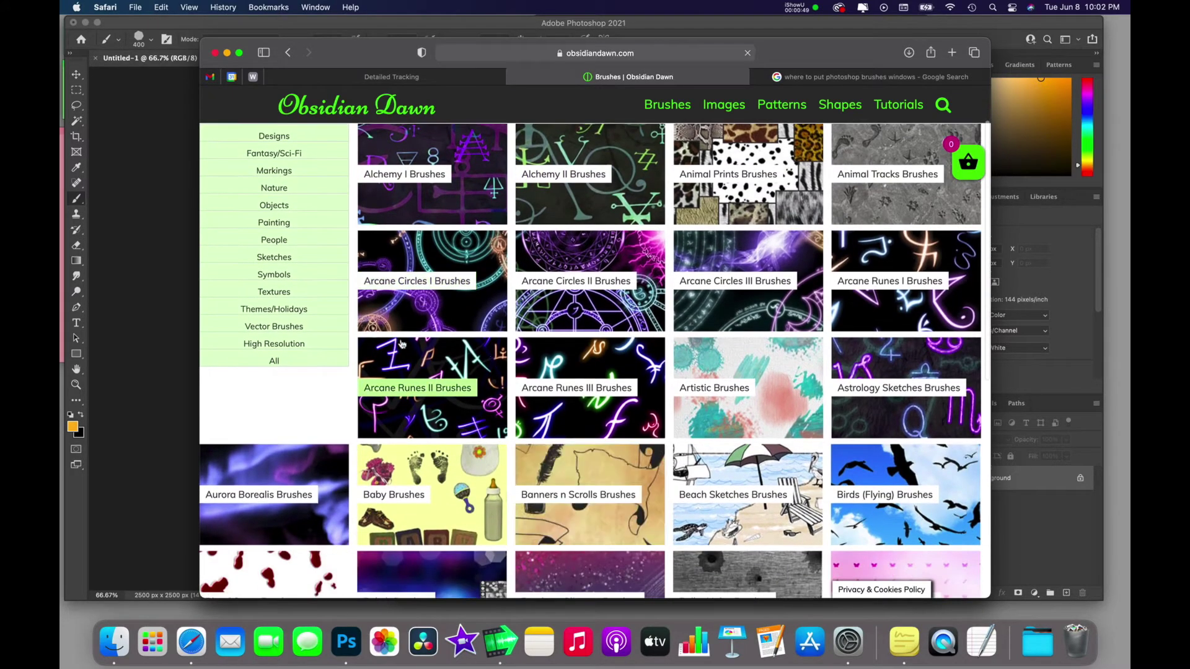
click(273, 241)
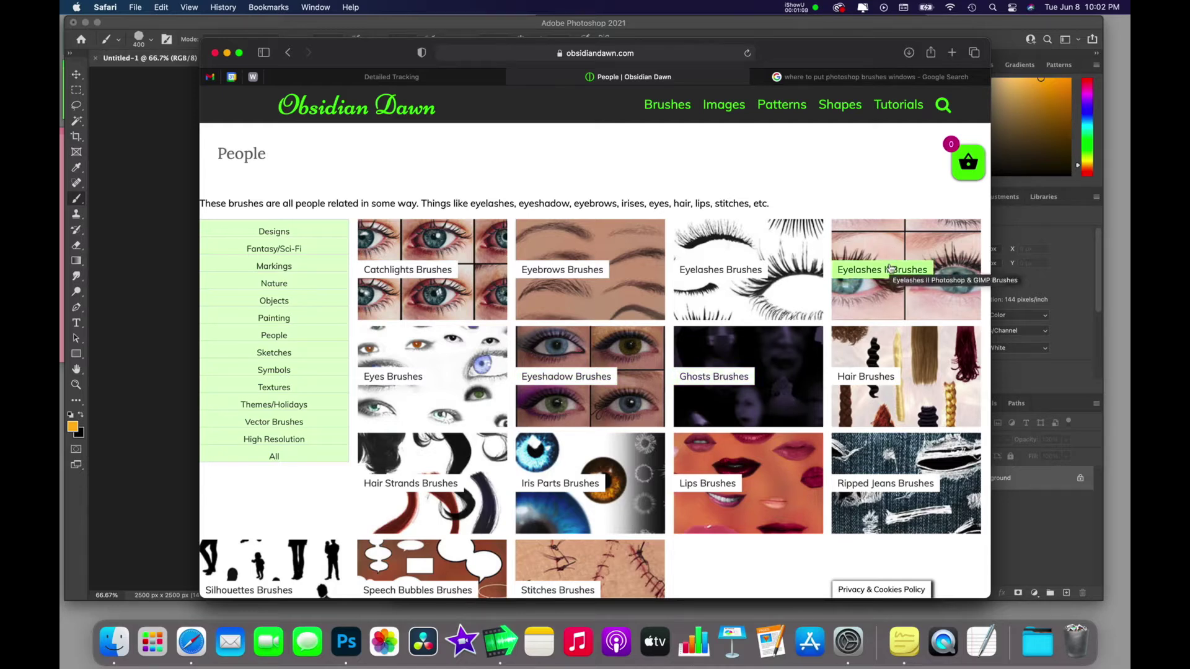
click(890, 269)
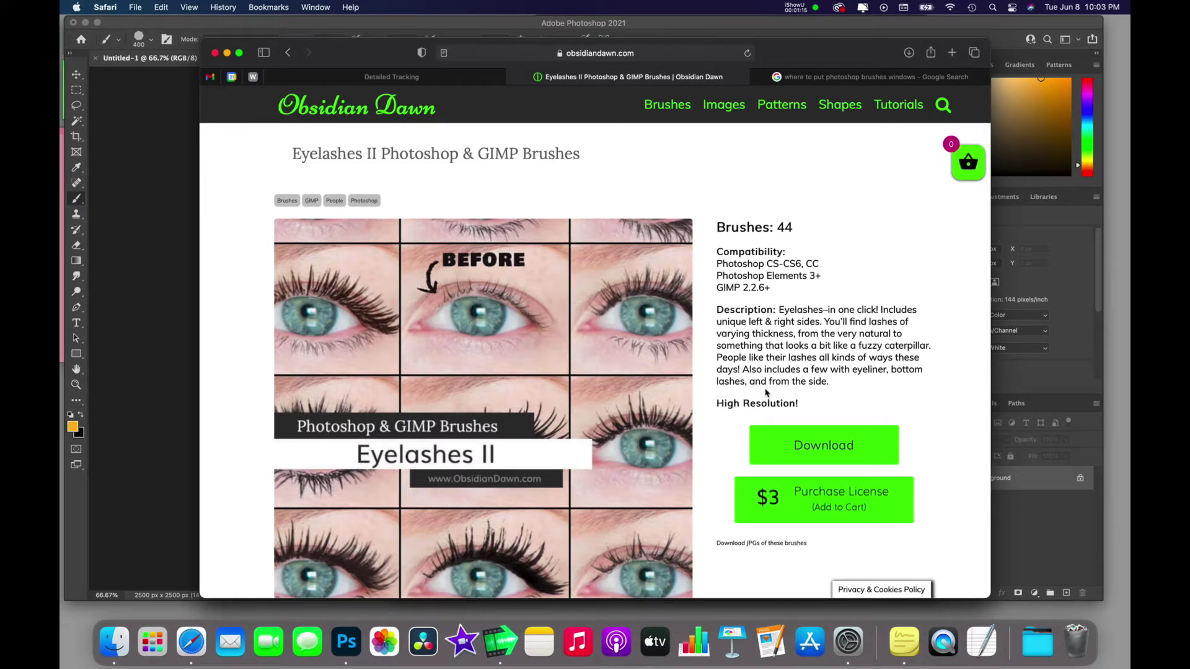
Download the Eyelashes II set, accept the terms of use, and confirm SS-eyelashesII in Downloads.
scroll(709, 336, up, 1)
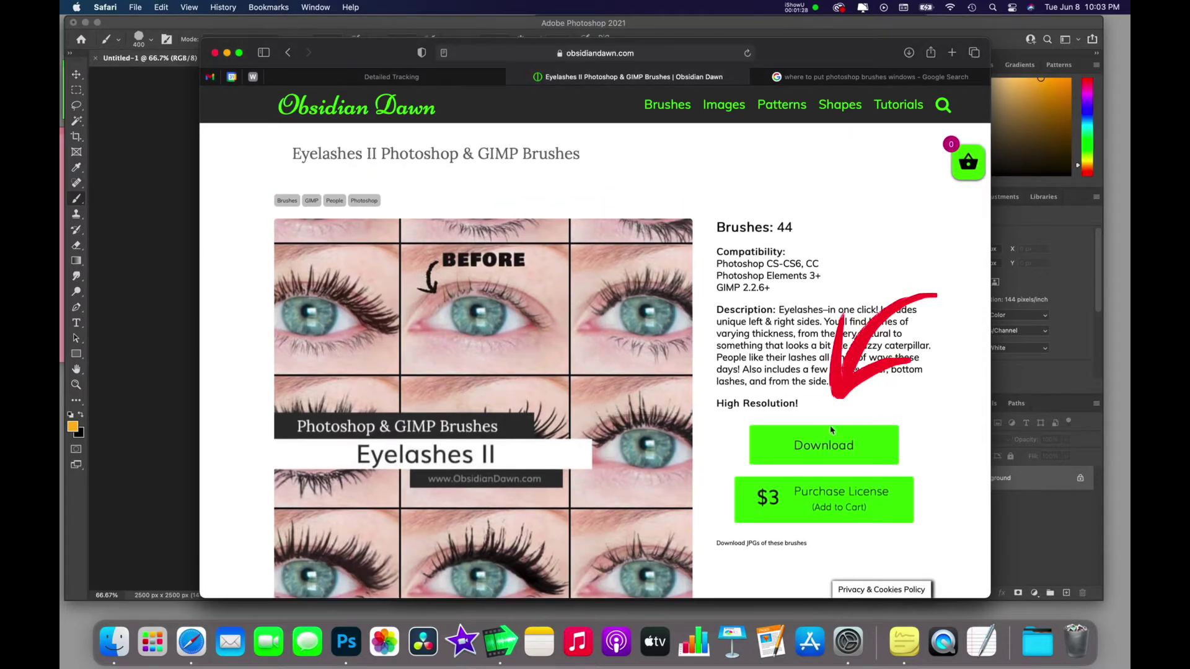
click(831, 447)
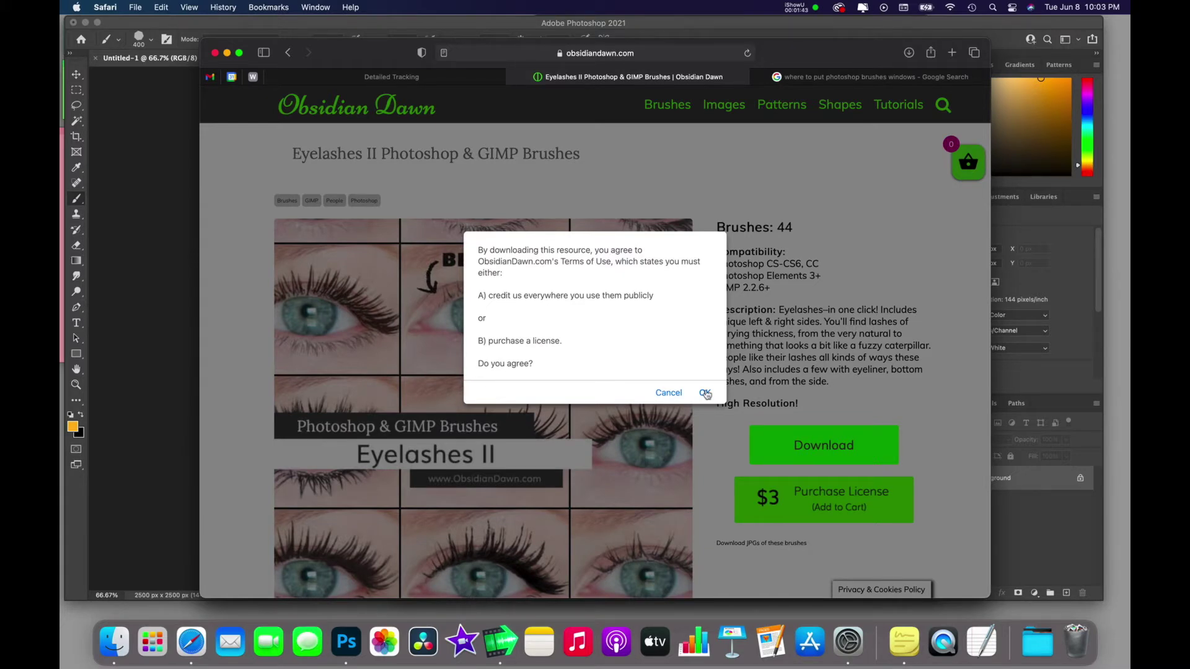
click(705, 394)
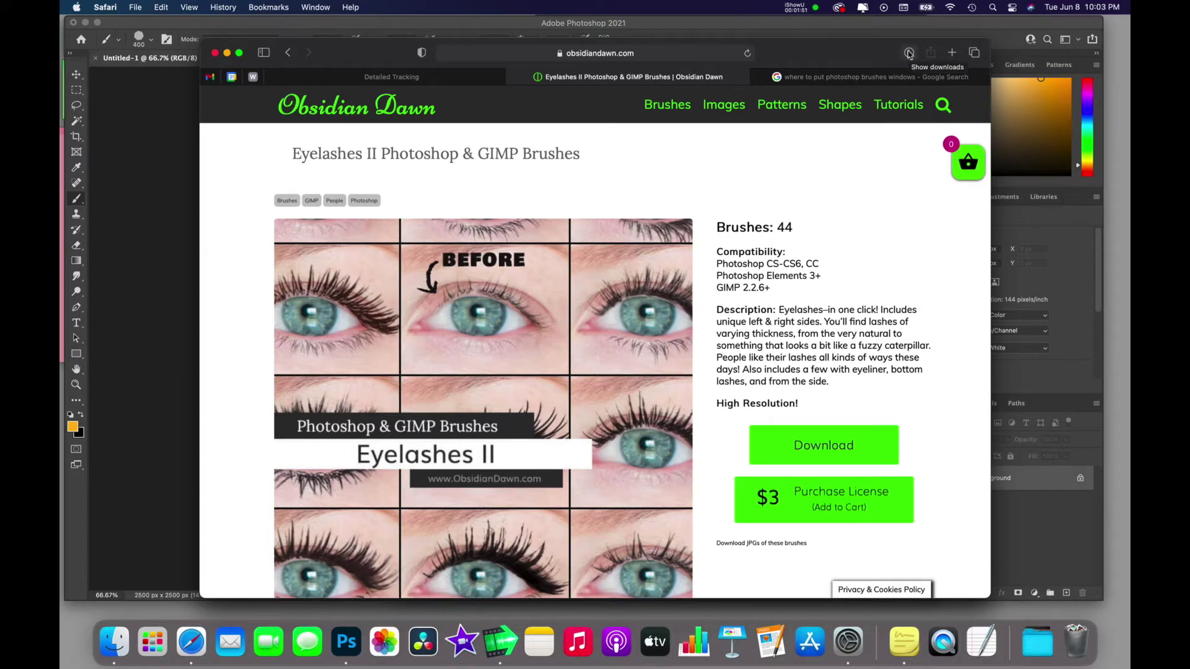
click(908, 53)
Open the SS-eyelashesII download folder in Finder and view its obsidian-dawn-tou.txt terms file.
click(1039, 647)
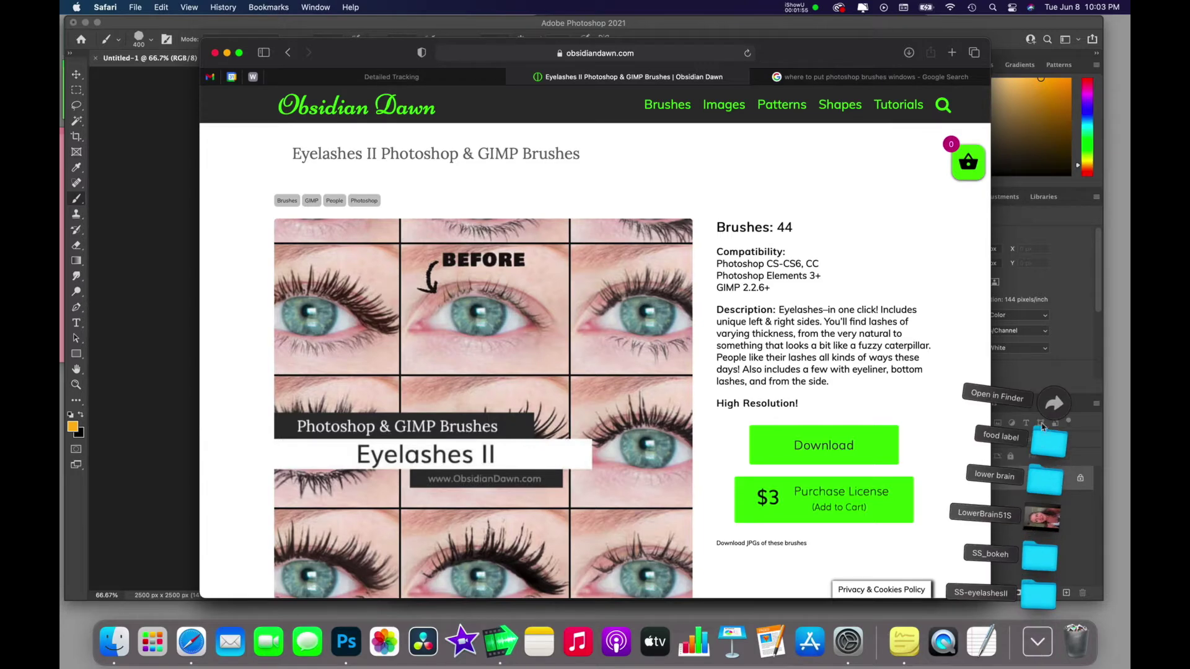
click(1053, 405)
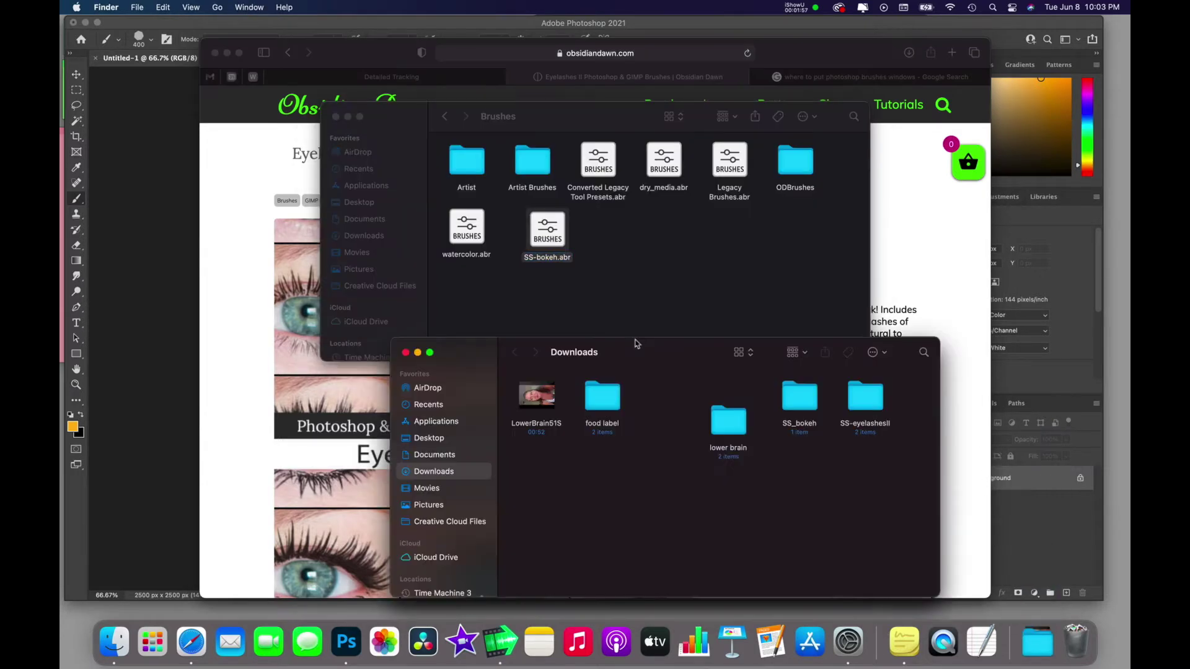
double_click(874, 397)
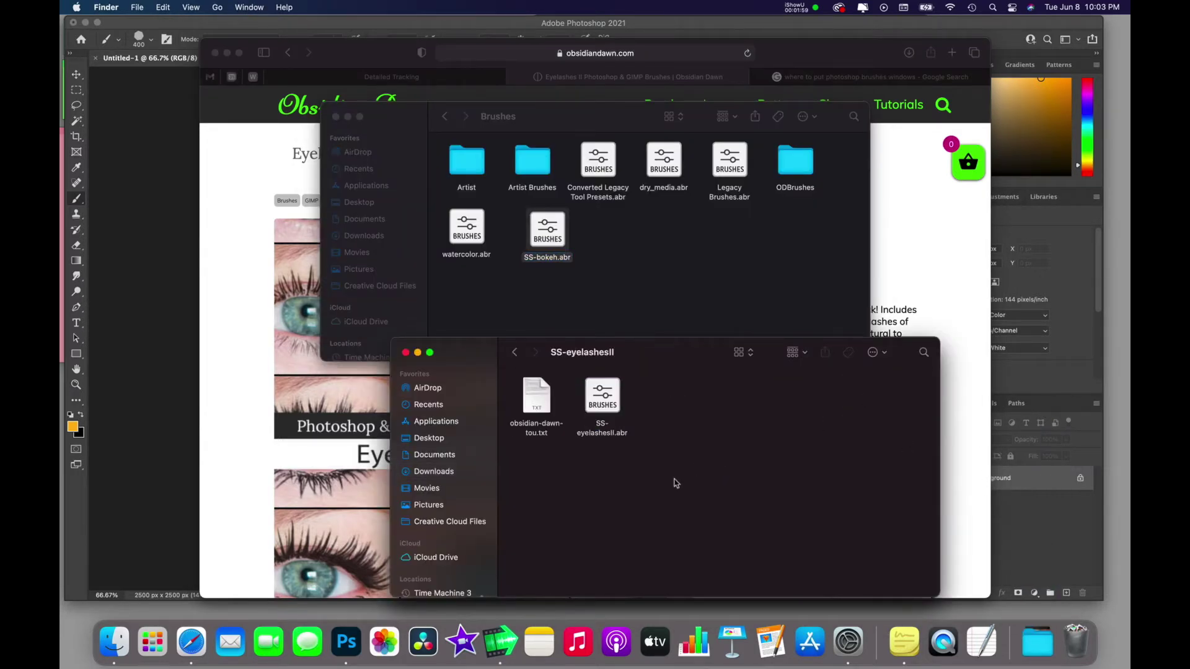
double_click(538, 395)
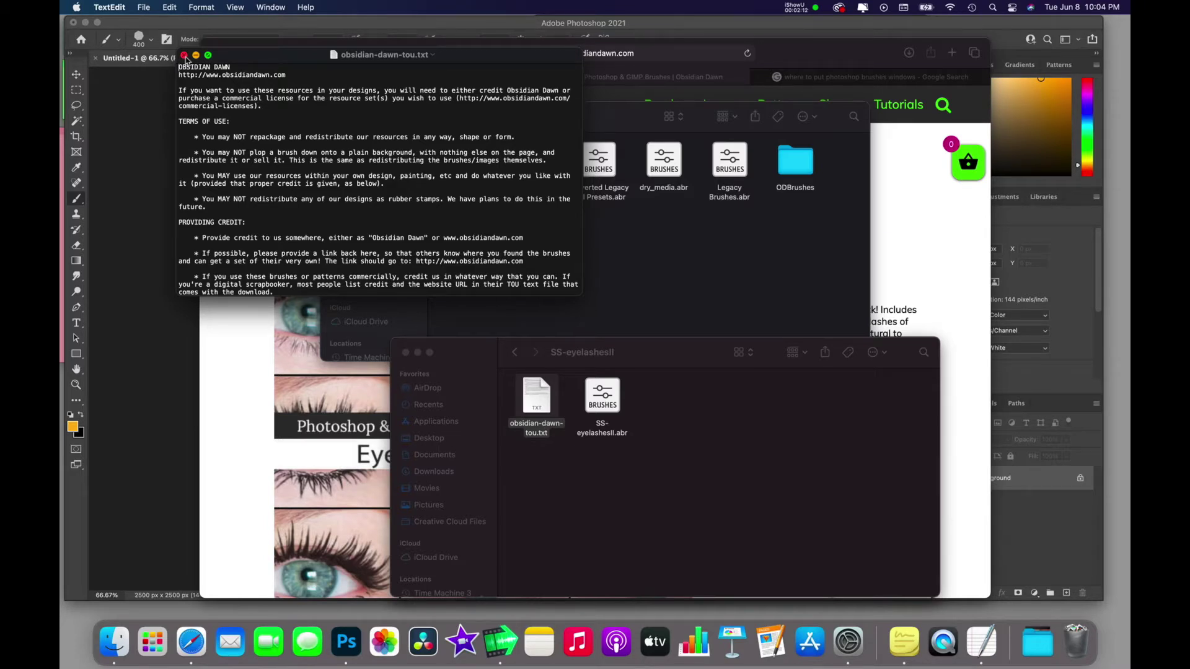
click(184, 55)
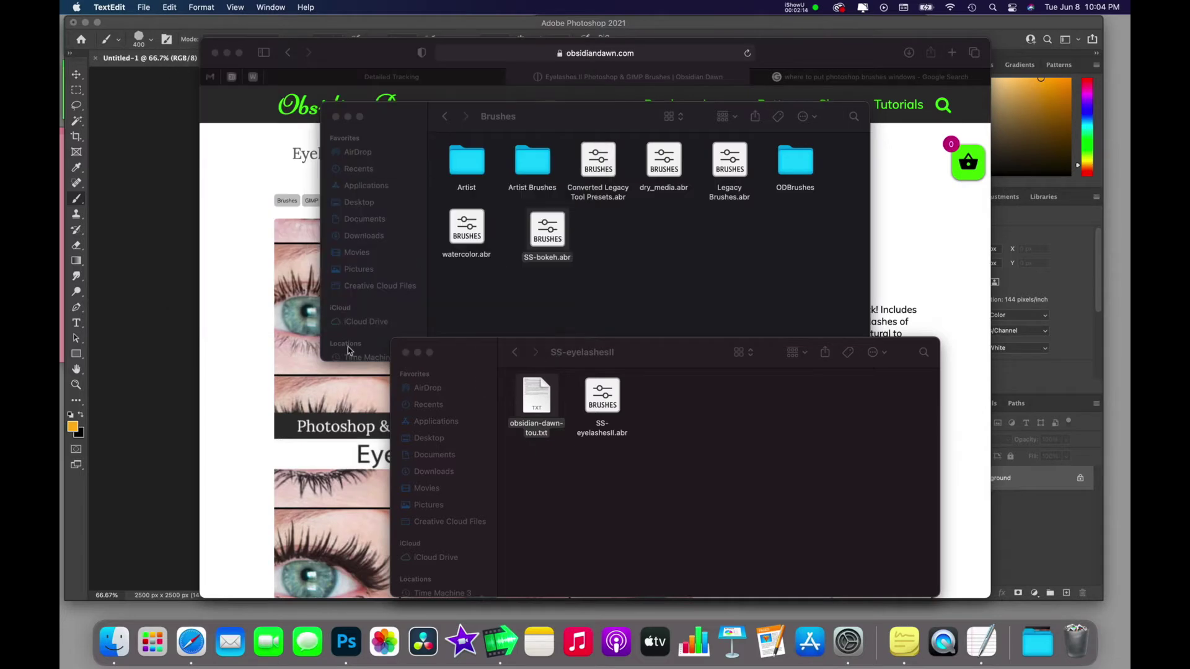
Try opening SS-eyelashesII.abr directly and dismiss the no-application warning.
click(602, 403)
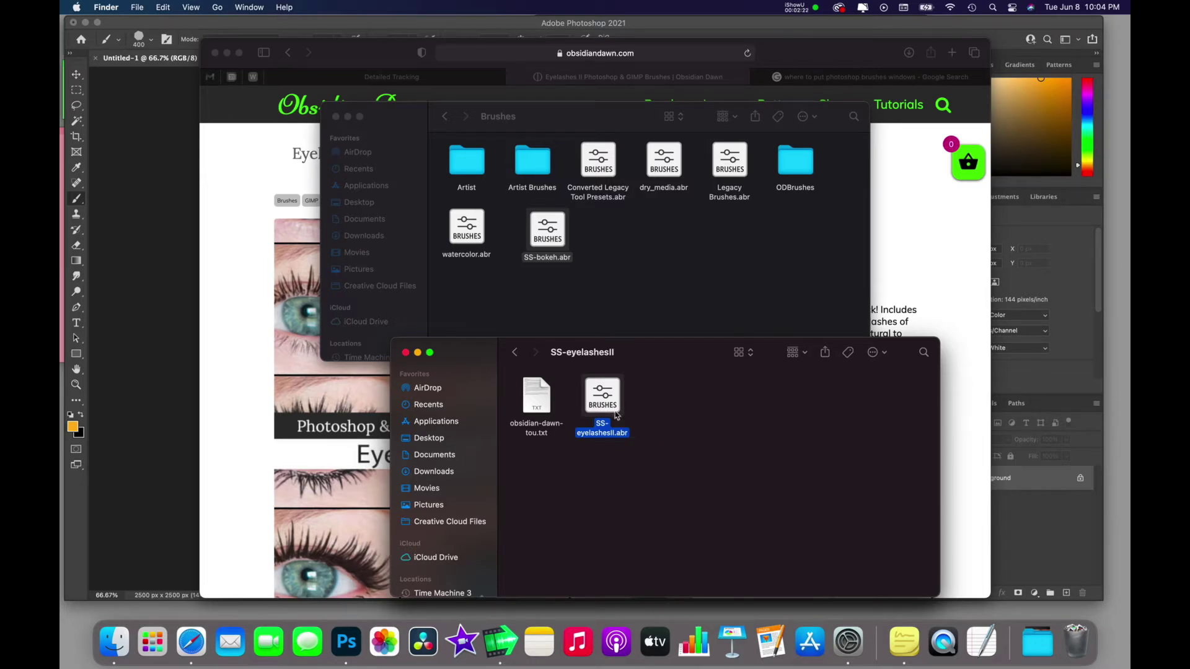
double_click(615, 404)
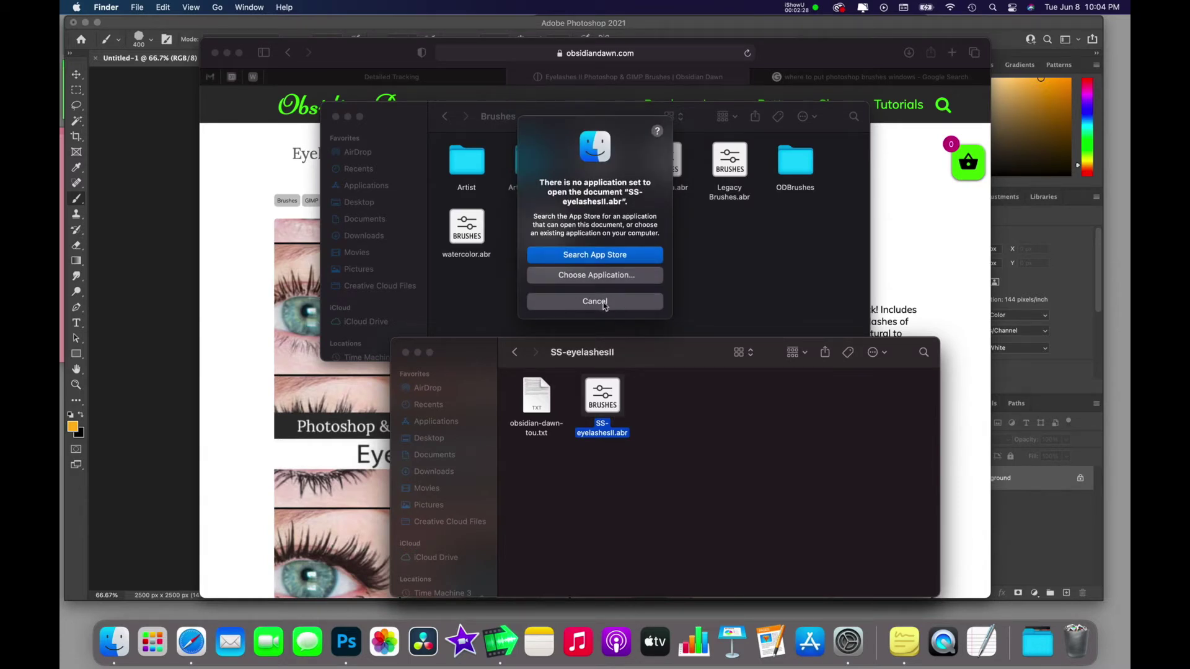
click(594, 302)
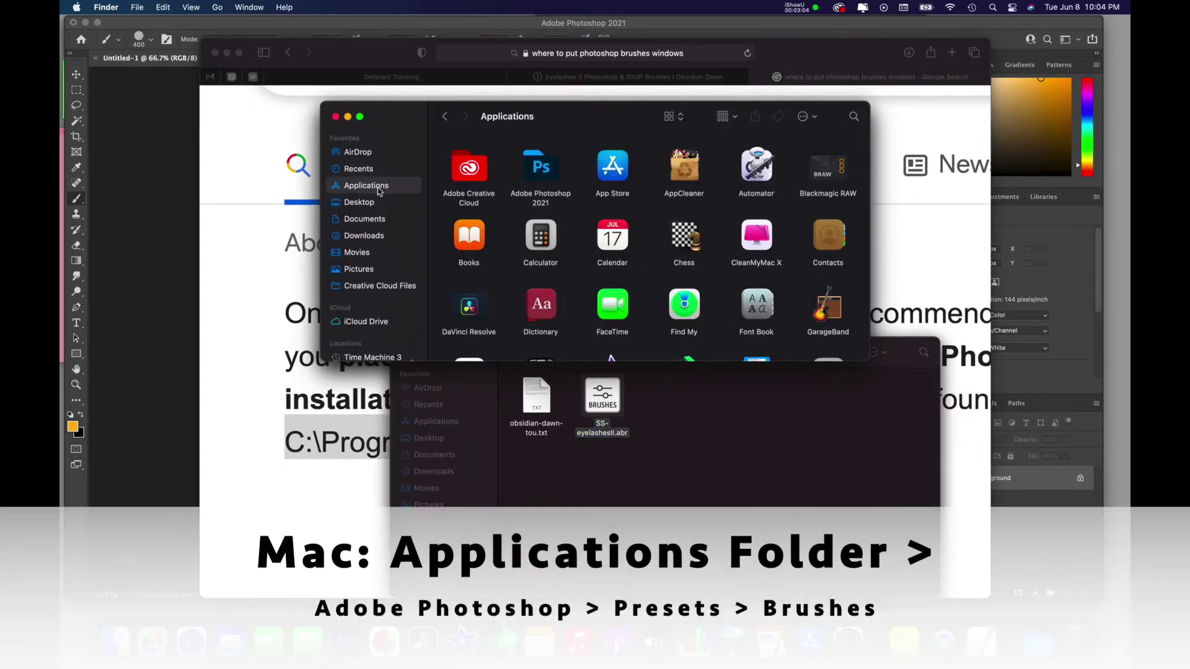
Move SS-eyelashesII.abr into Adobe Photoshop 2021 > Presets > Brushes beside watercolor.abr.
double_click(544, 172)
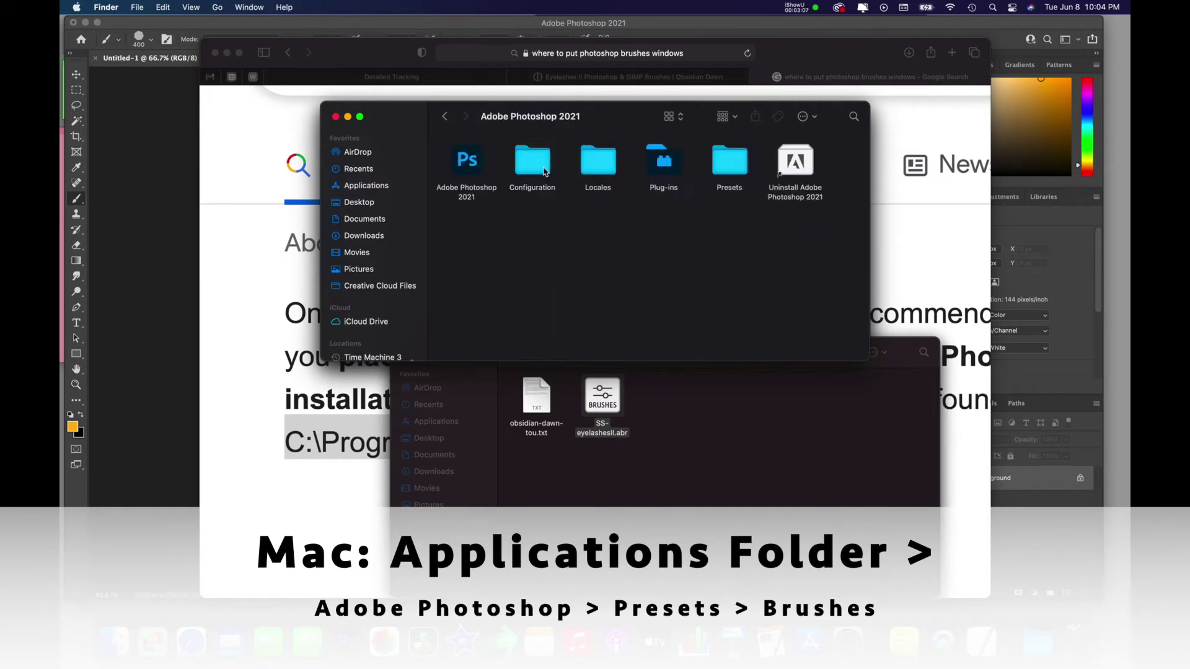
double_click(728, 165)
double_click(728, 162)
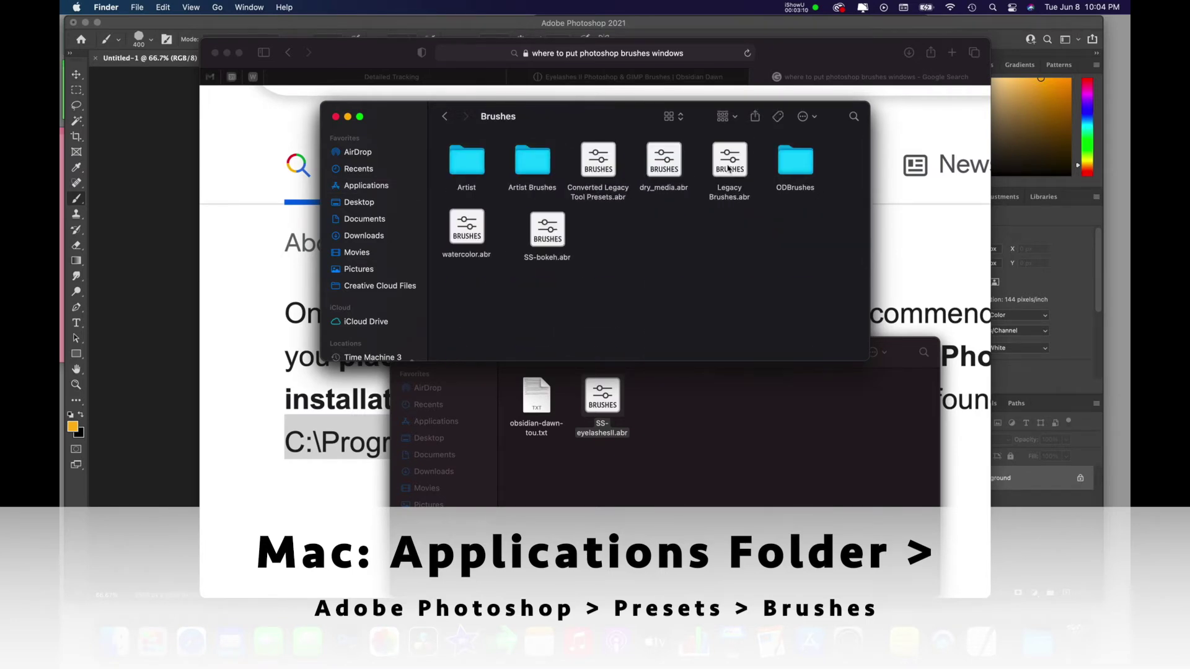
click(800, 174)
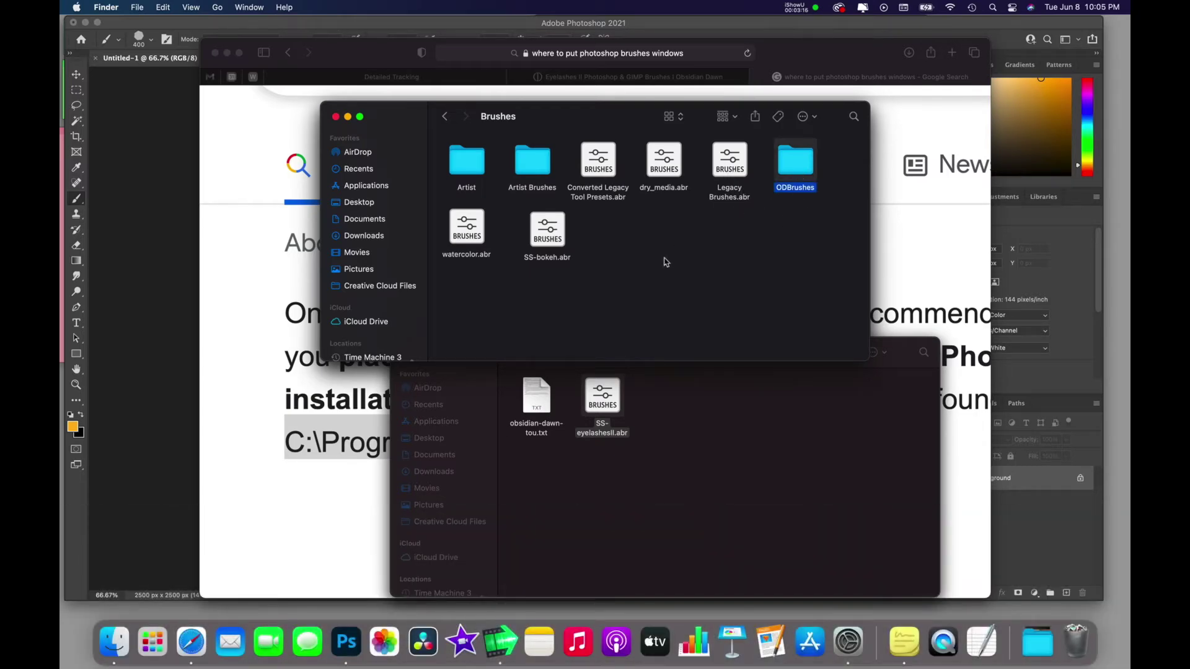
click(665, 262)
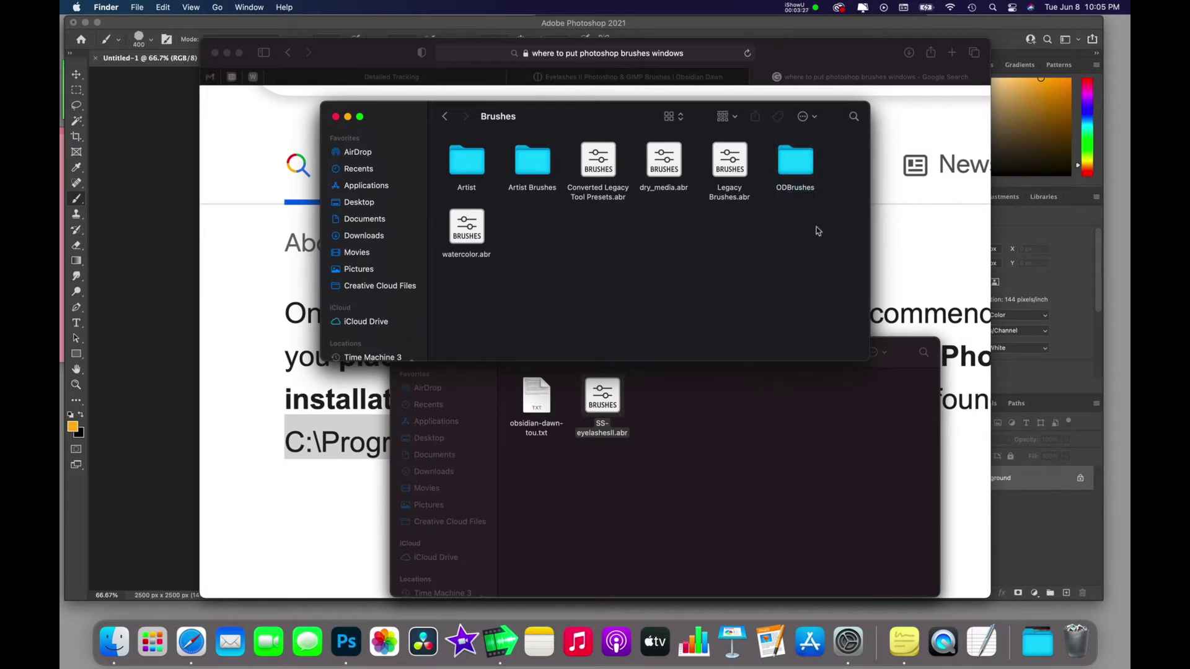
click(800, 166)
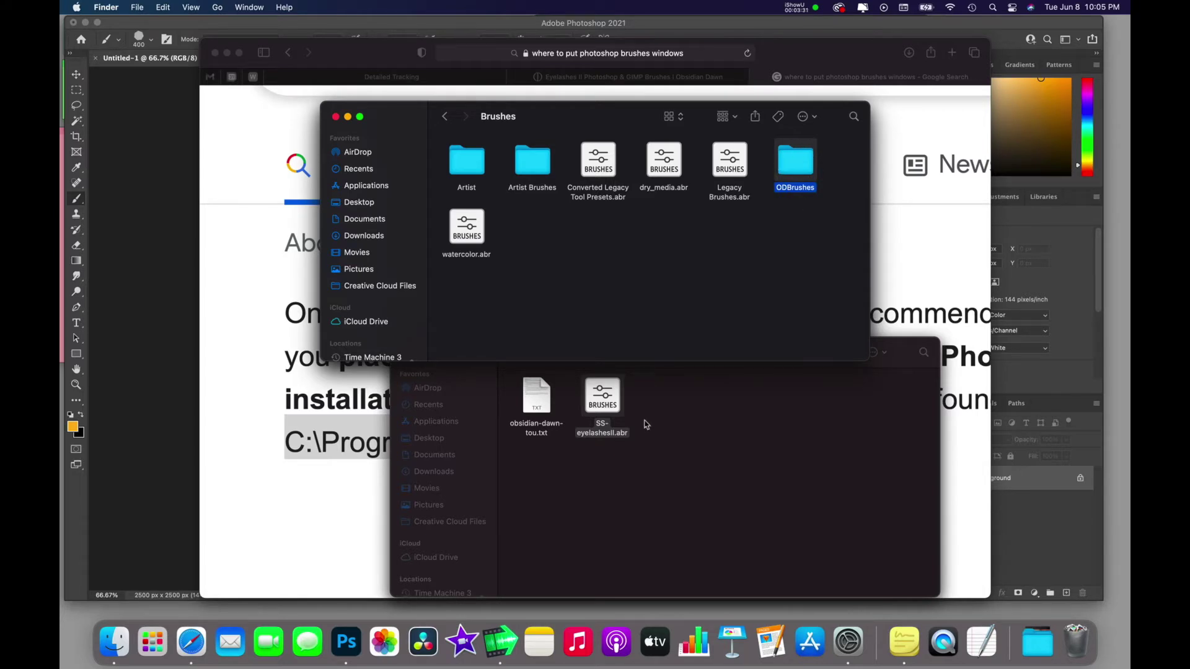
drag(614, 409, 592, 260)
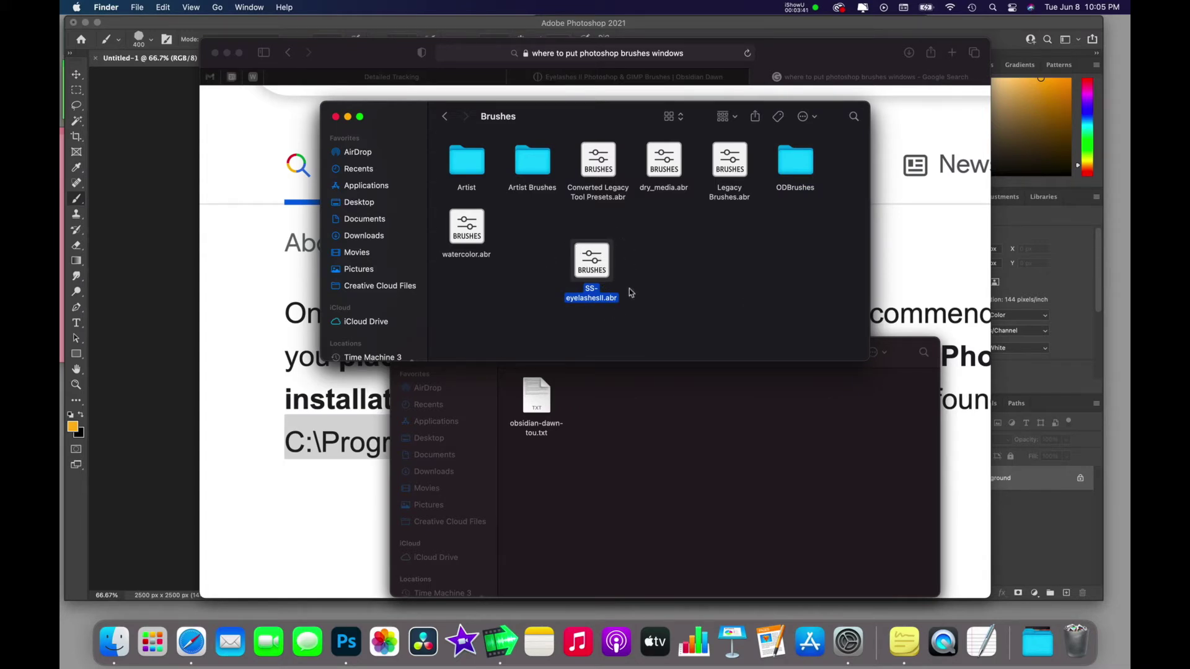
drag(574, 119, 573, 119)
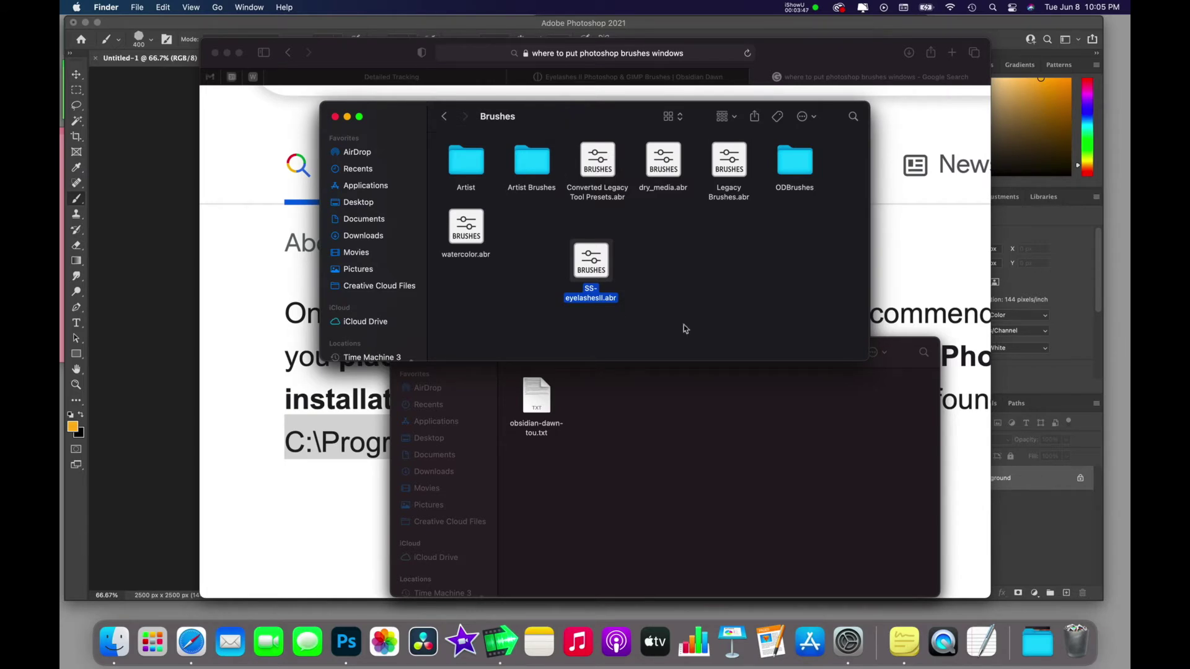
Check the install path, confirm the file in Presets > Brushes, then switch to Photoshop.
click(786, 49)
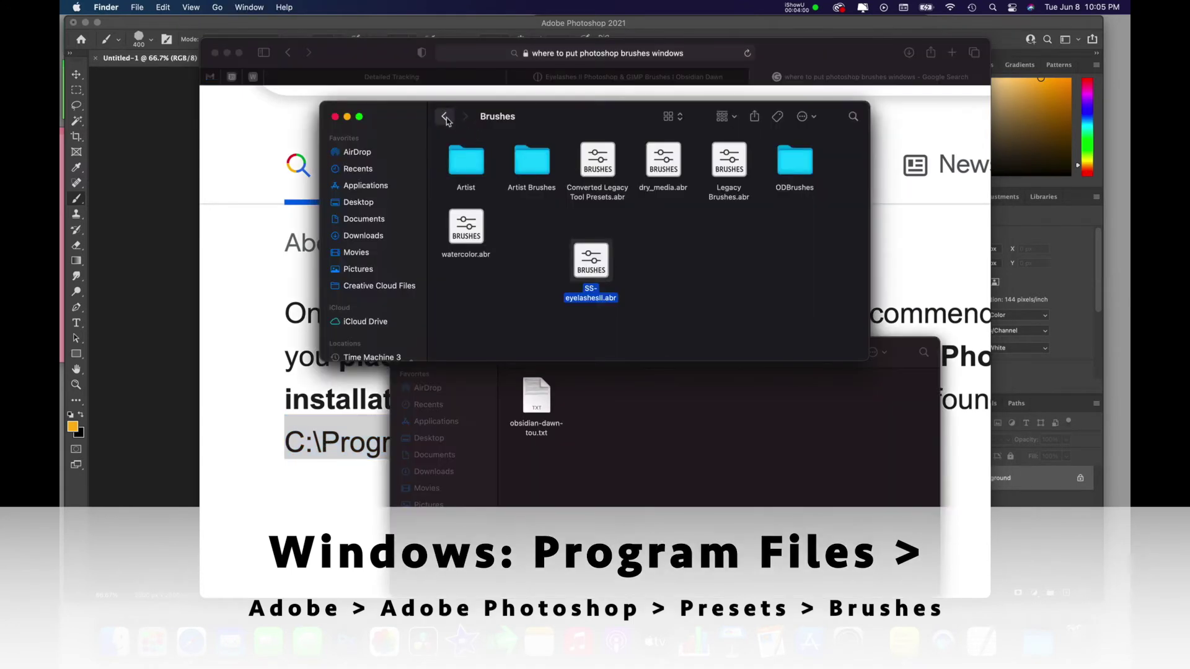
click(445, 116)
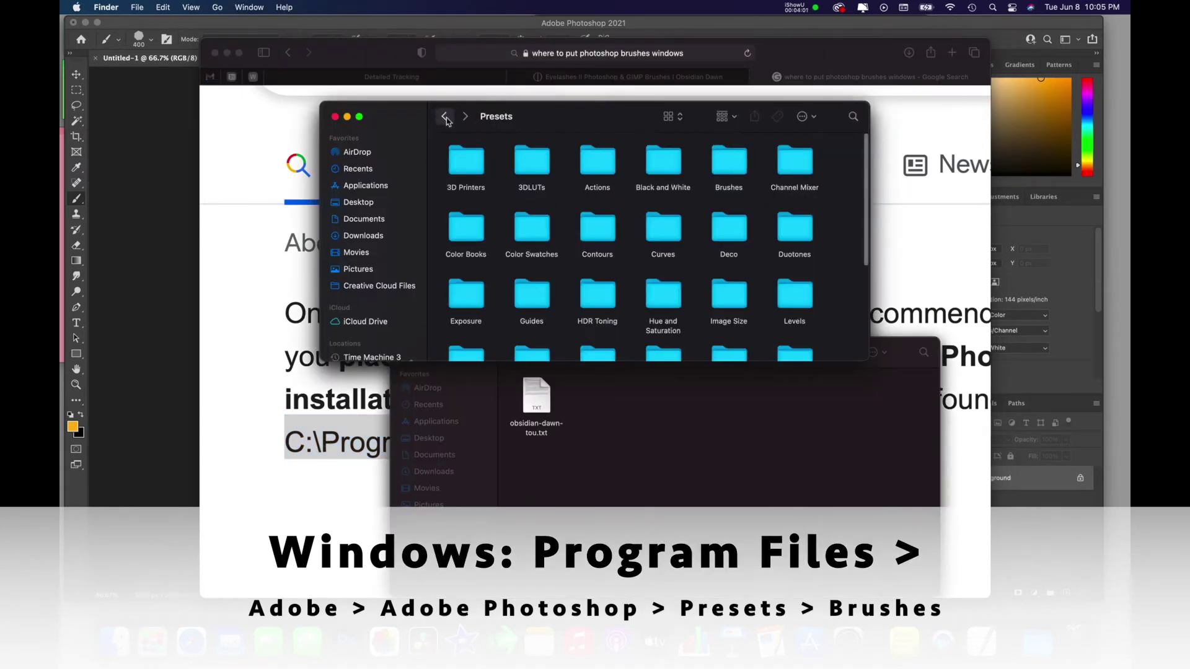
click(444, 116)
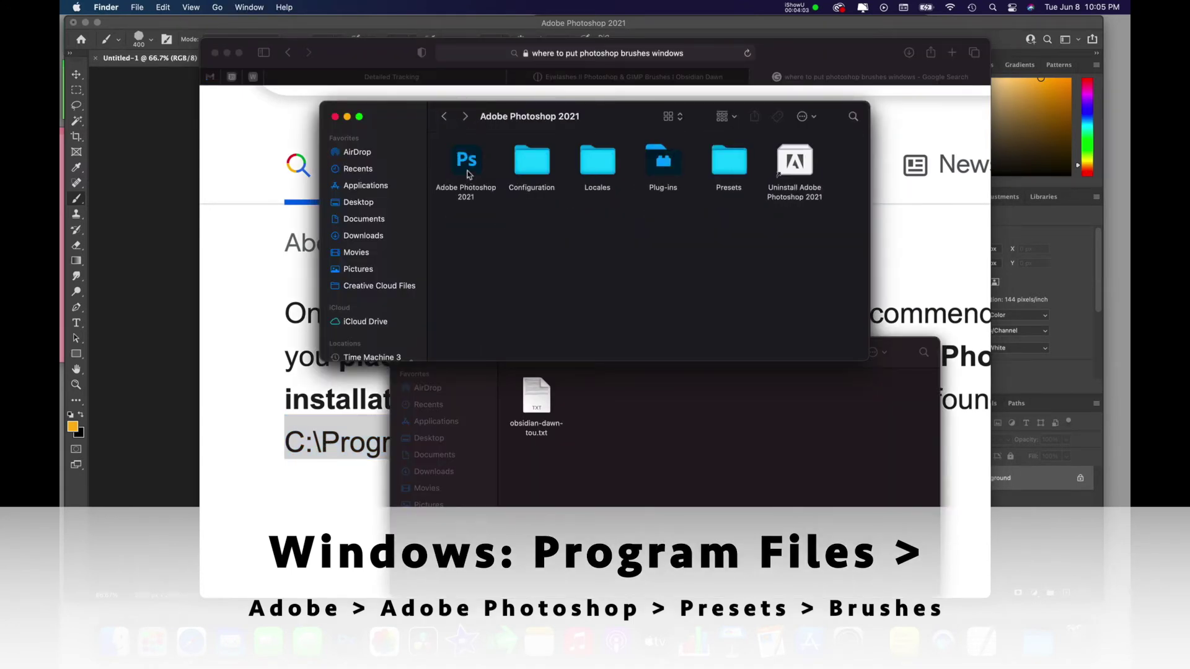
click(727, 171)
double_click(726, 172)
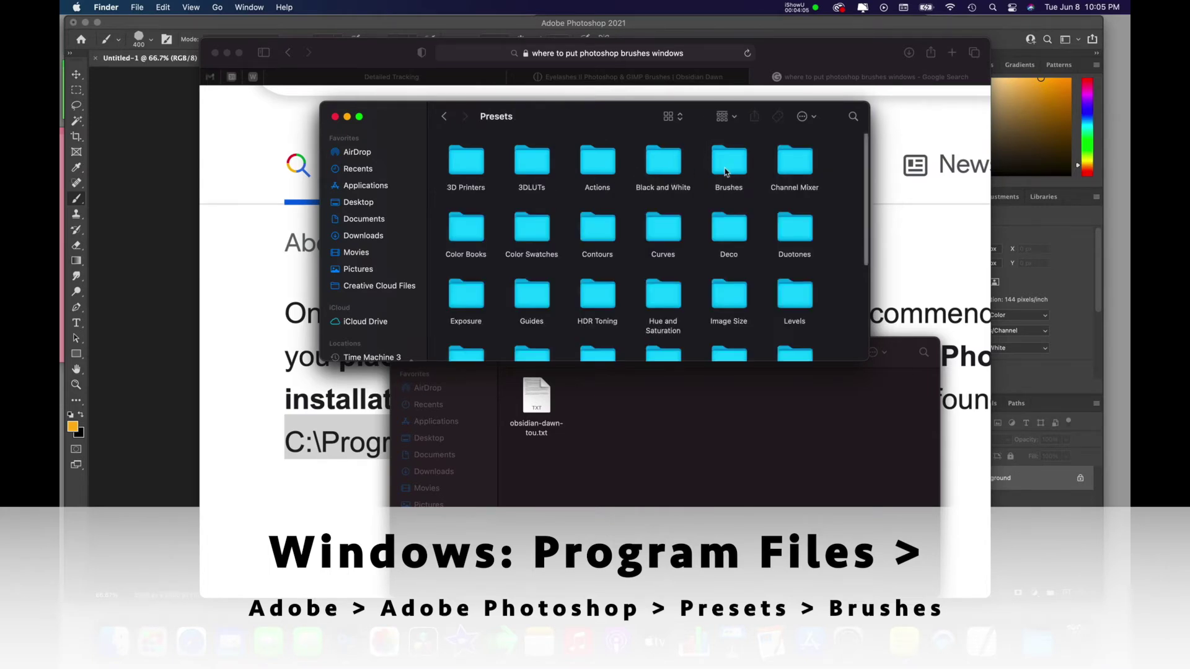
double_click(727, 166)
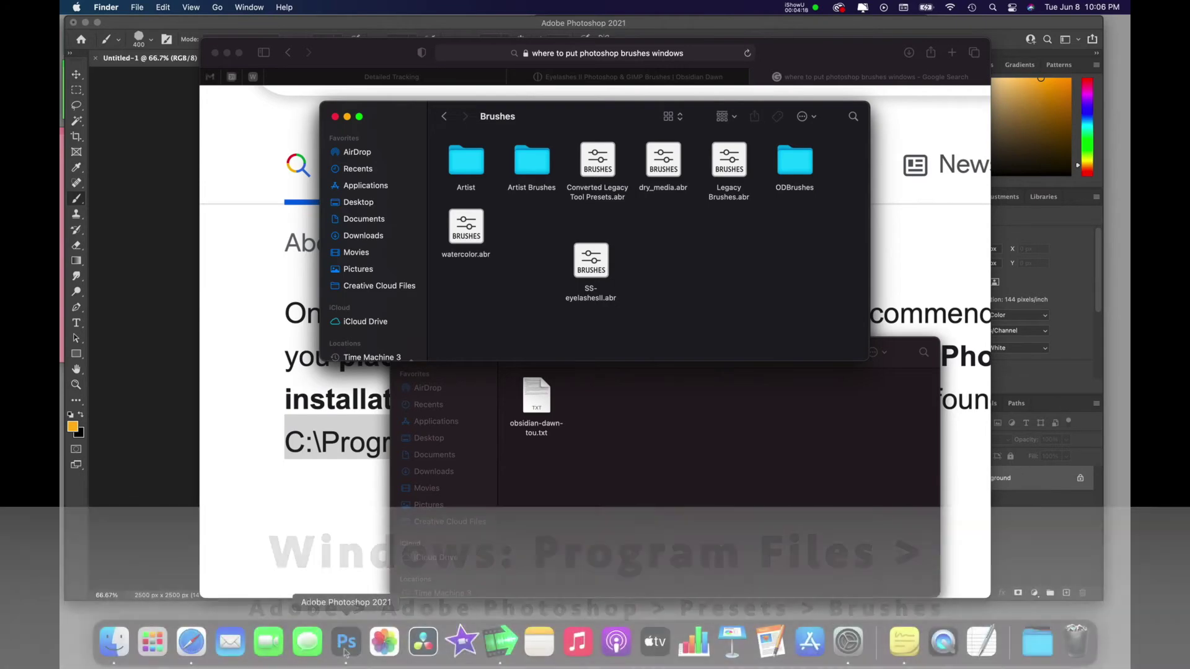
click(345, 644)
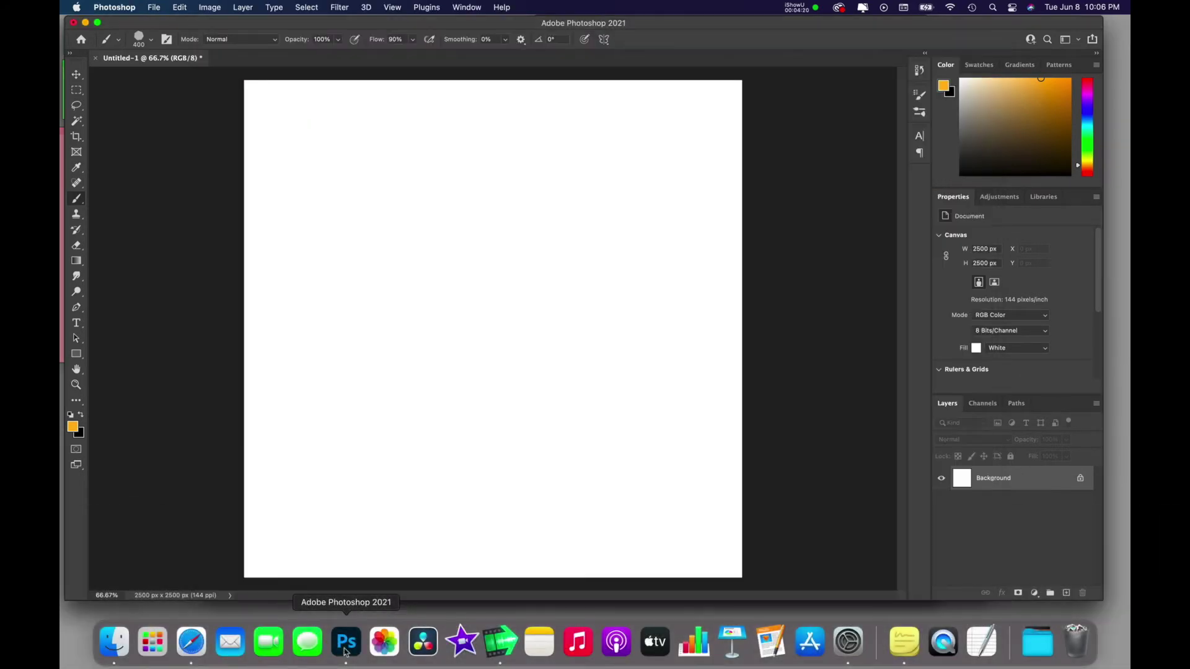
Show the Brush tool's preset picker with its General, Dry Media and Wet Media groups.
click(152, 43)
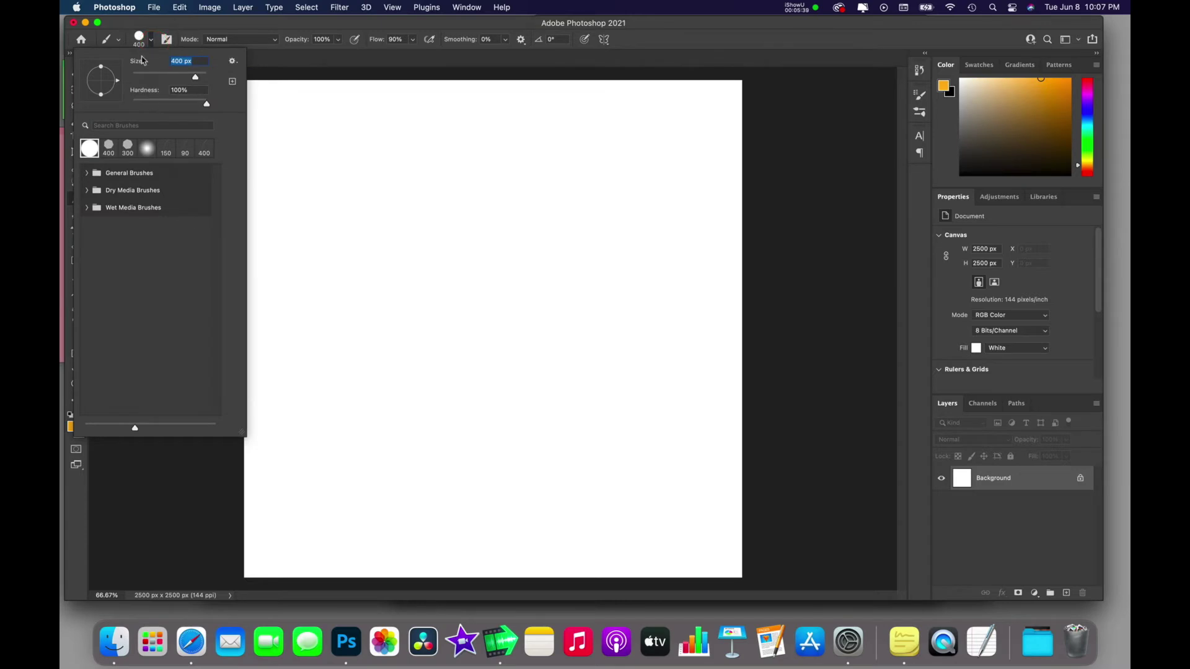
Expand and collapse the General, Dry Media and Wet Media brush groups to inspect them.
click(87, 173)
click(87, 174)
click(87, 190)
click(87, 190)
click(88, 207)
click(87, 208)
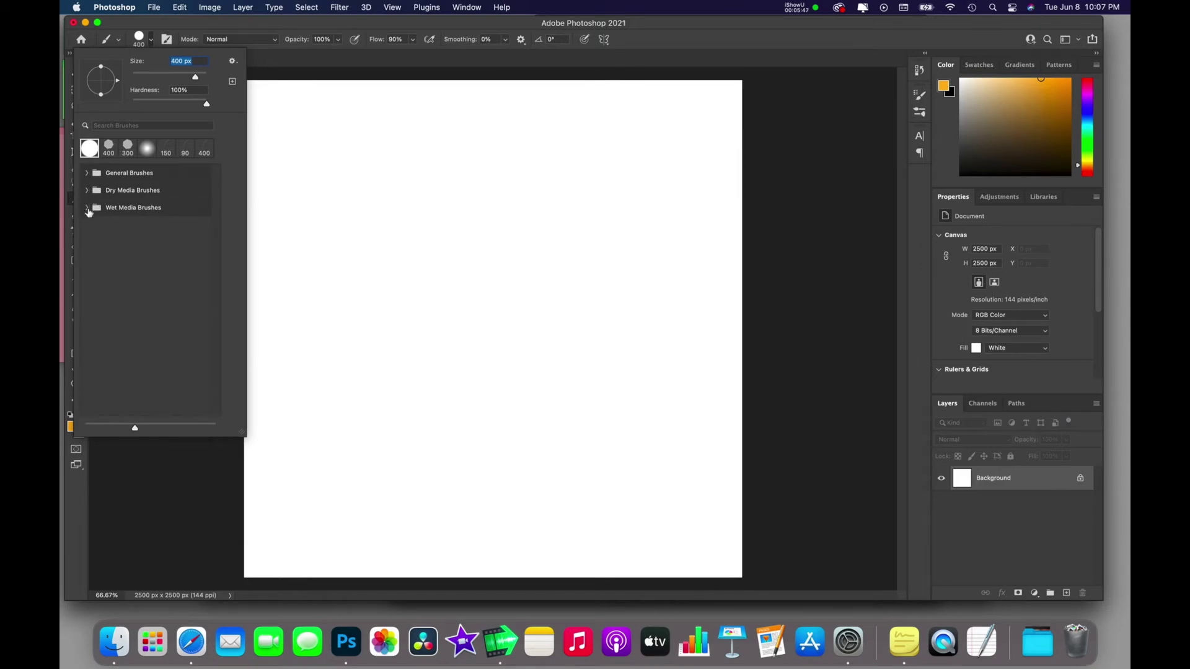
Delete the Wet Media Brushes group and confirm the deletion.
right_click(146, 210)
click(174, 229)
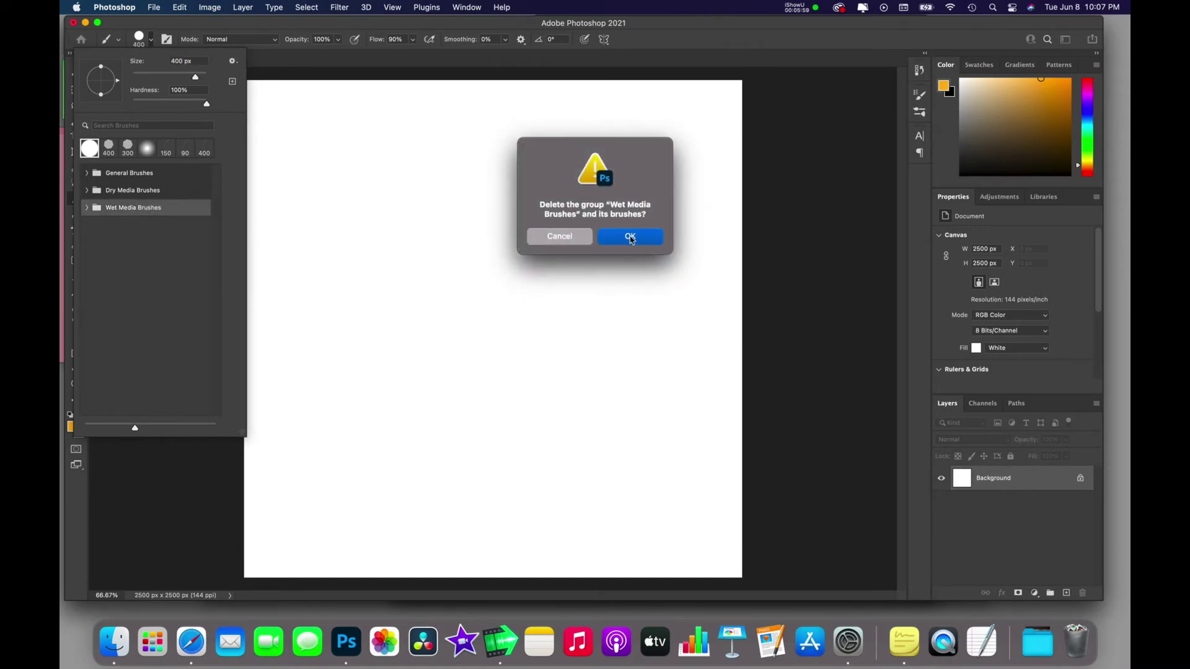
click(630, 237)
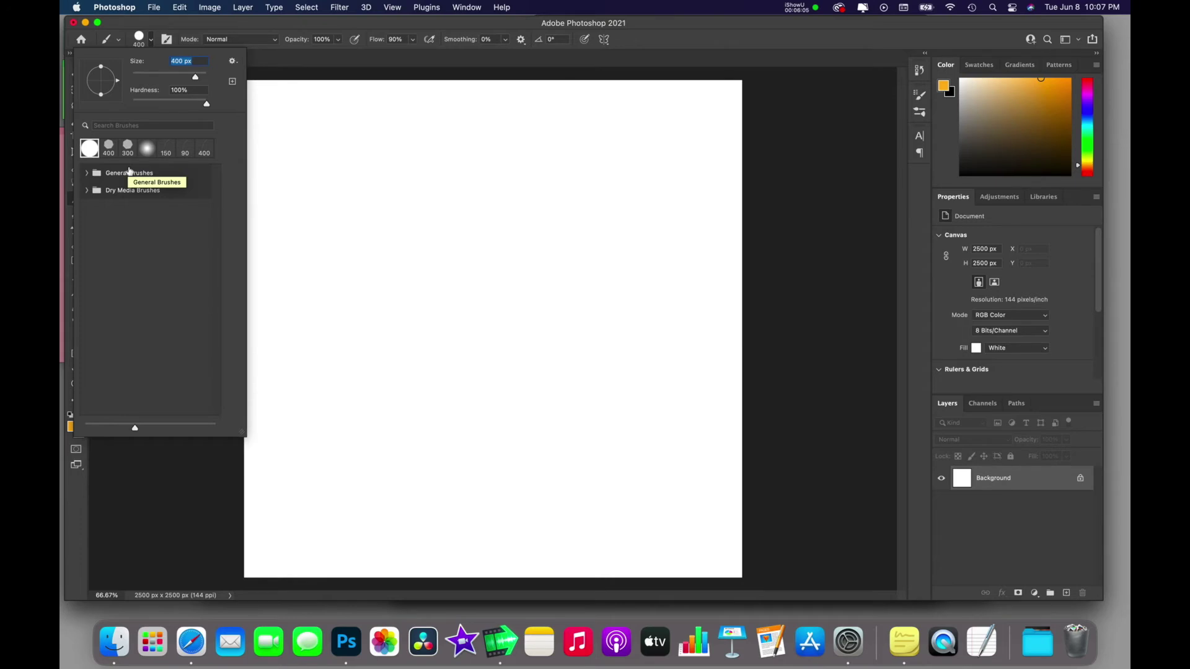
Scroll the brush picker's gear menu of brush sets to find SS-eyelashesII.
click(233, 62)
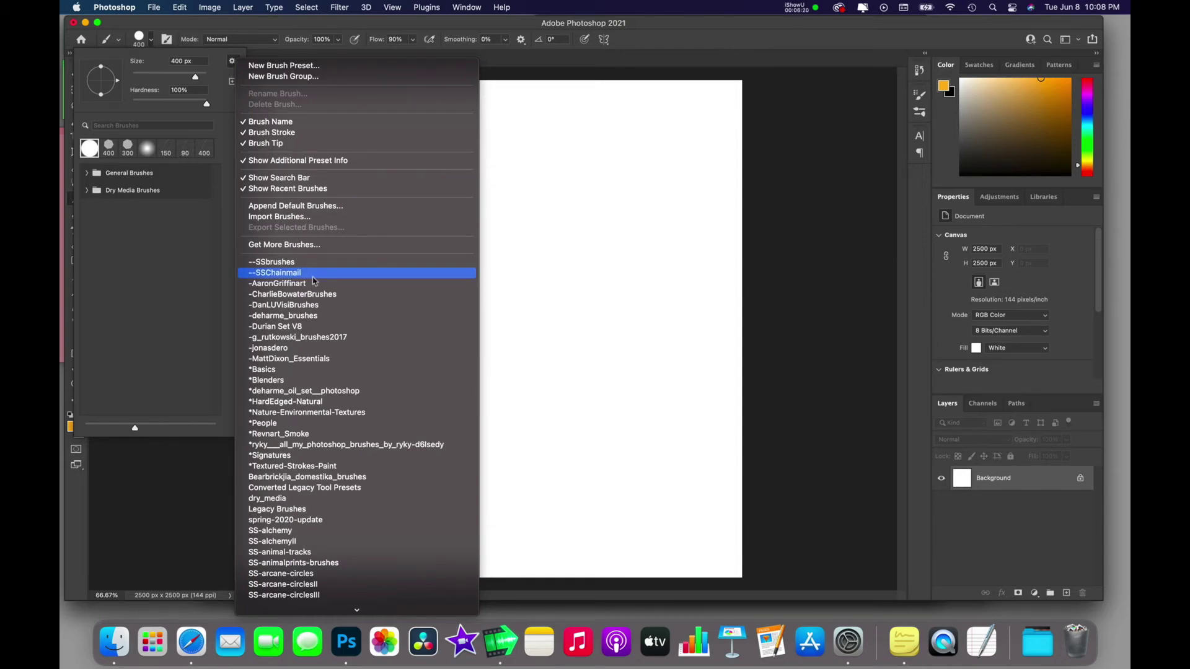
scroll(313, 280, down, 15)
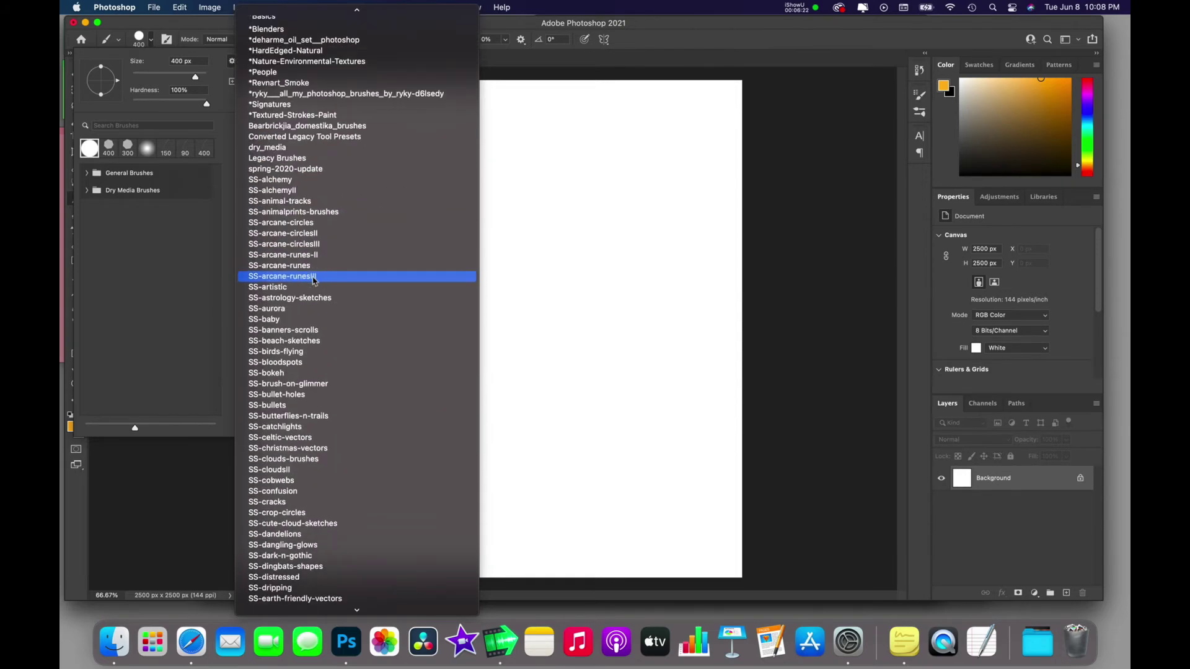
scroll(313, 281, down, 20)
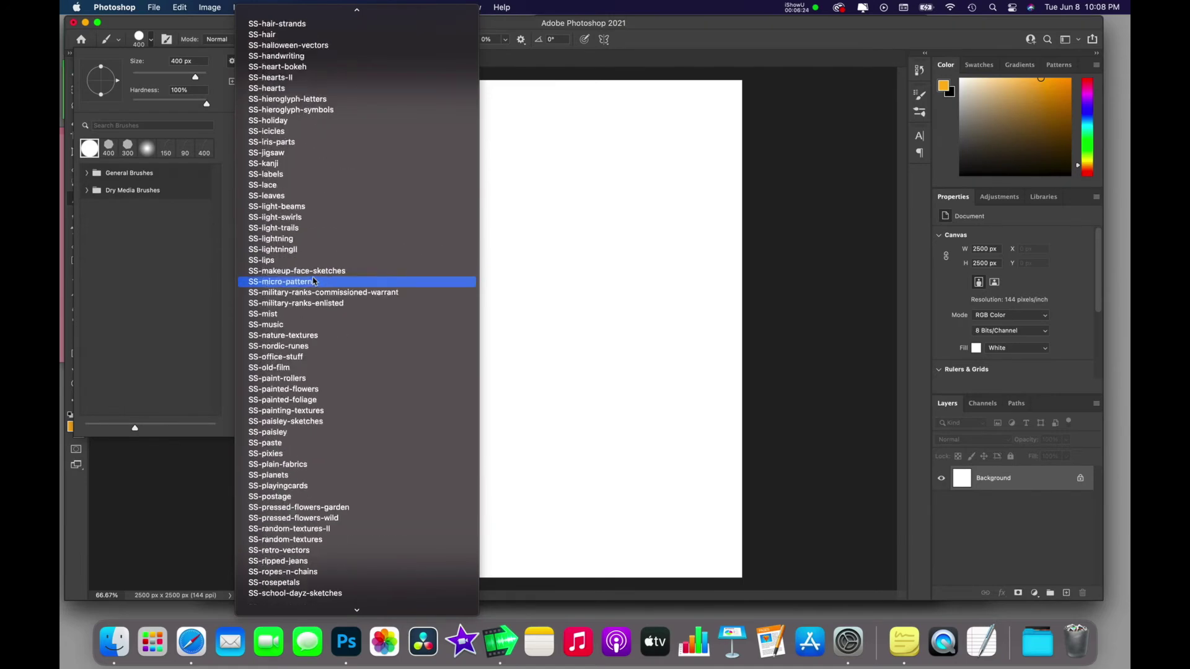
scroll(313, 280, up, 20)
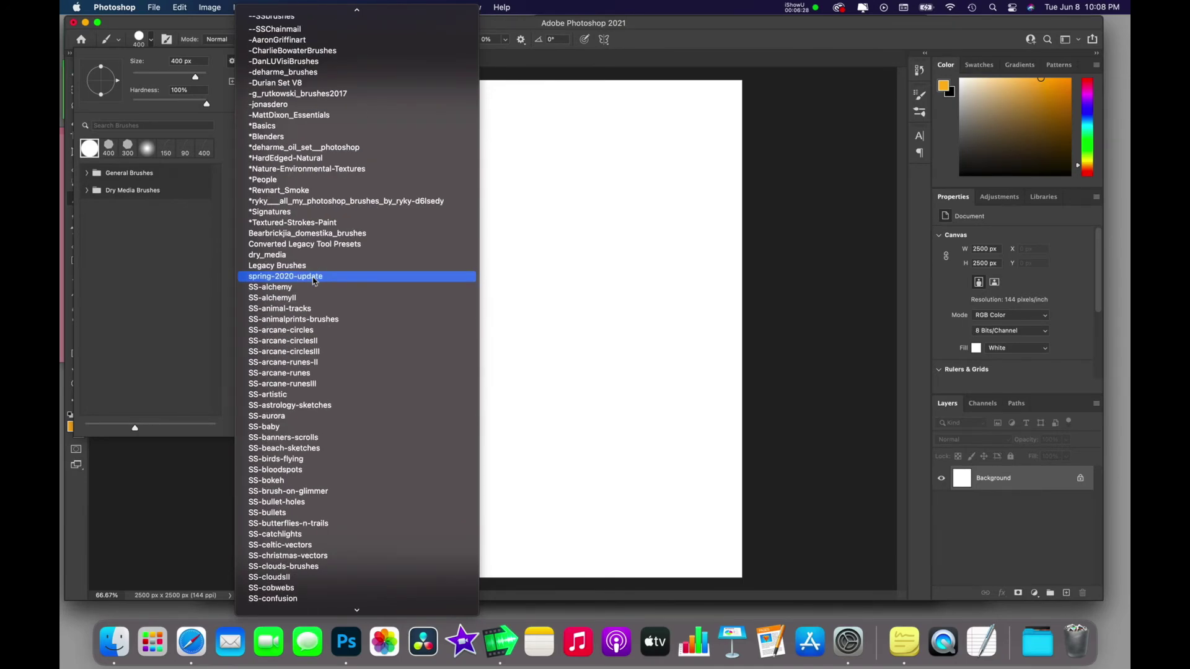
scroll(313, 281, down, 5)
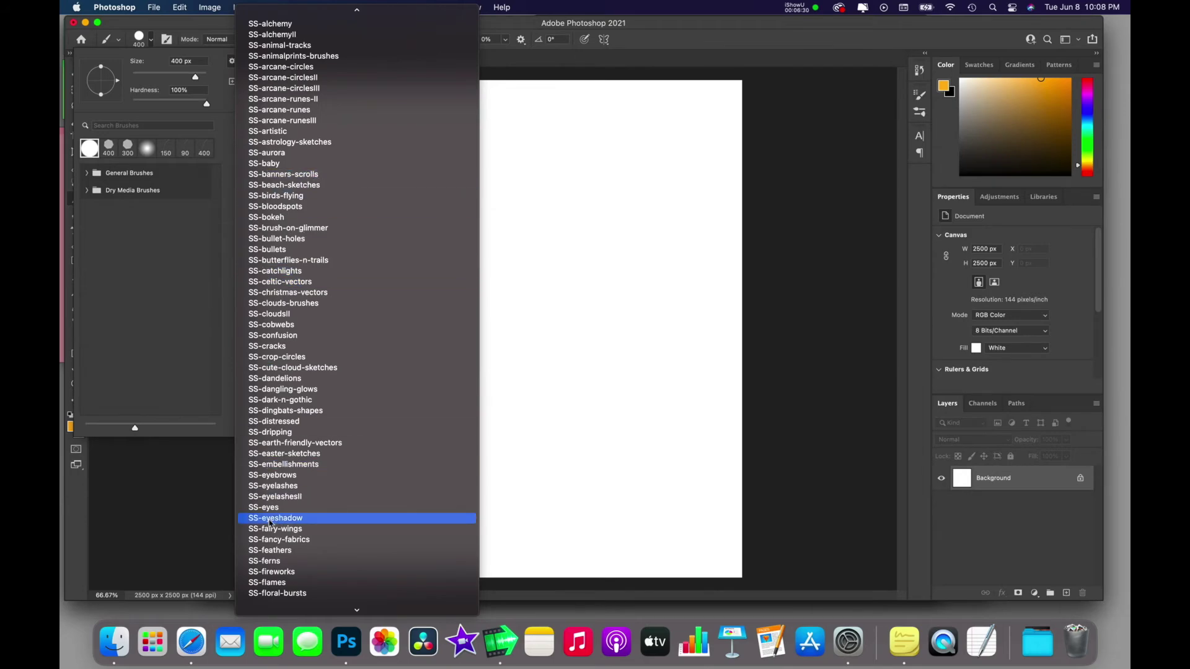
scroll(270, 523, down, 20)
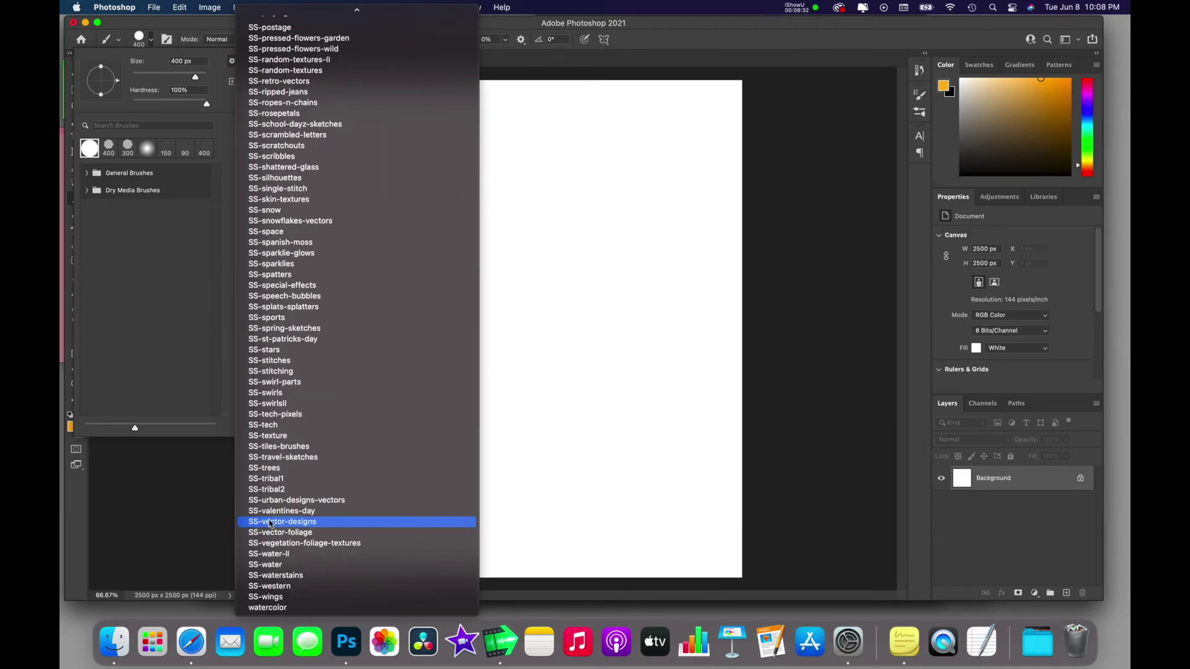
scroll(270, 524, up, 15)
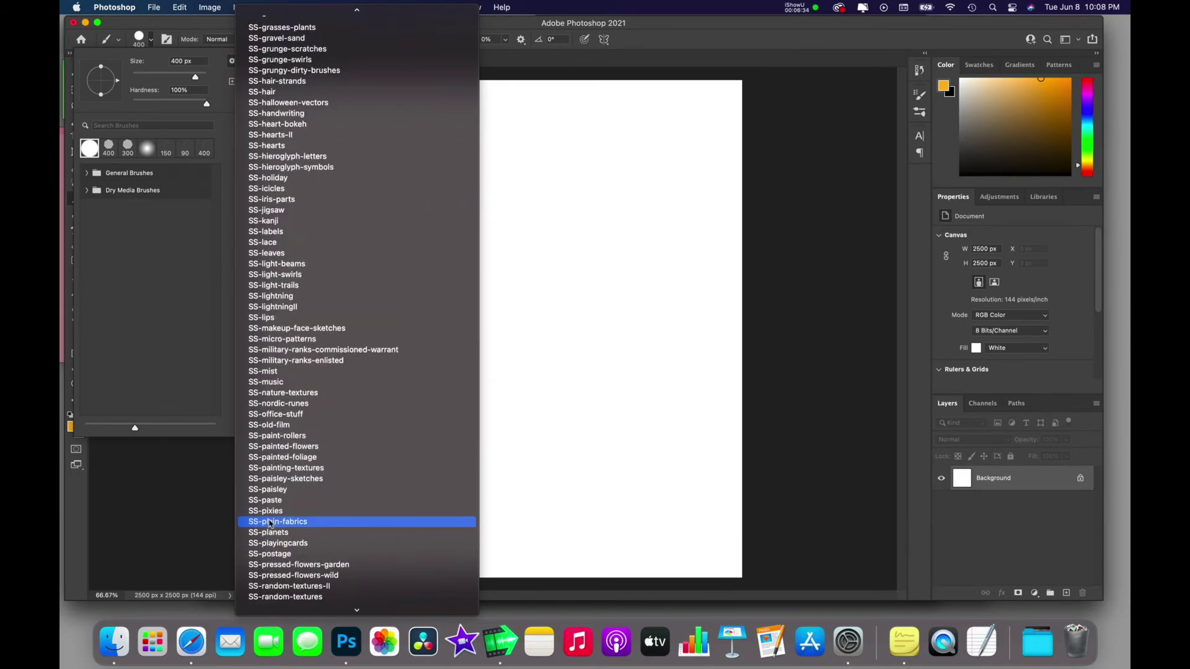
scroll(270, 523, up, 9)
scroll(270, 520, up, 11)
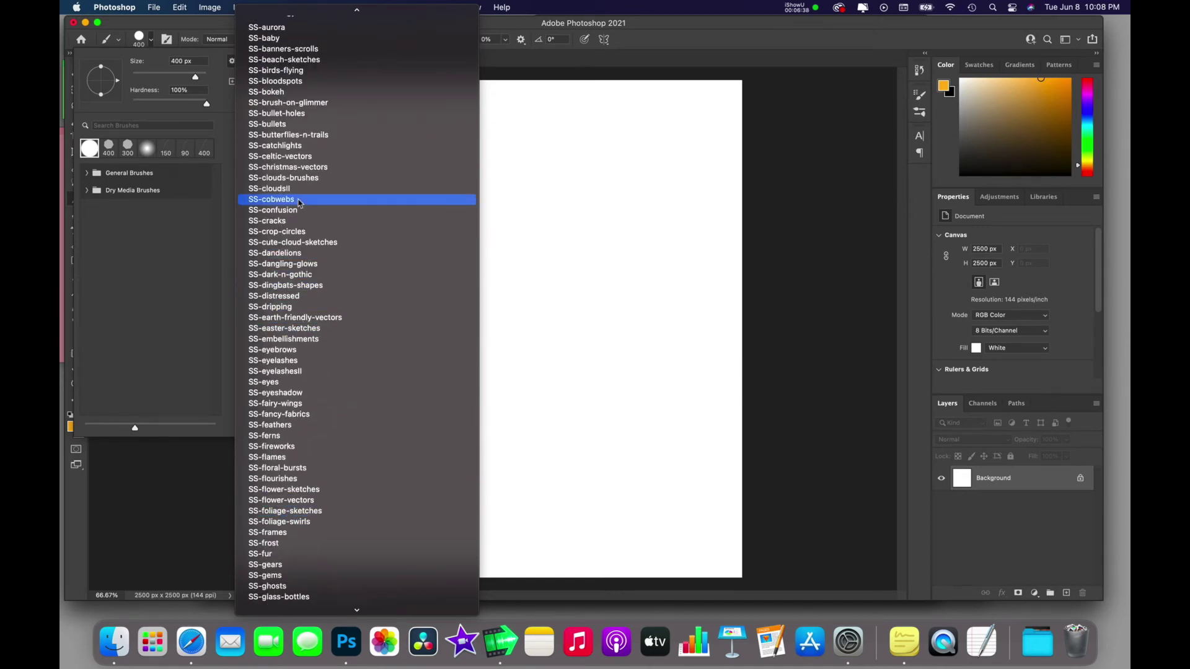
Load the SS-eyelashesII brush set, confirm the restore, and expand its folder.
click(277, 371)
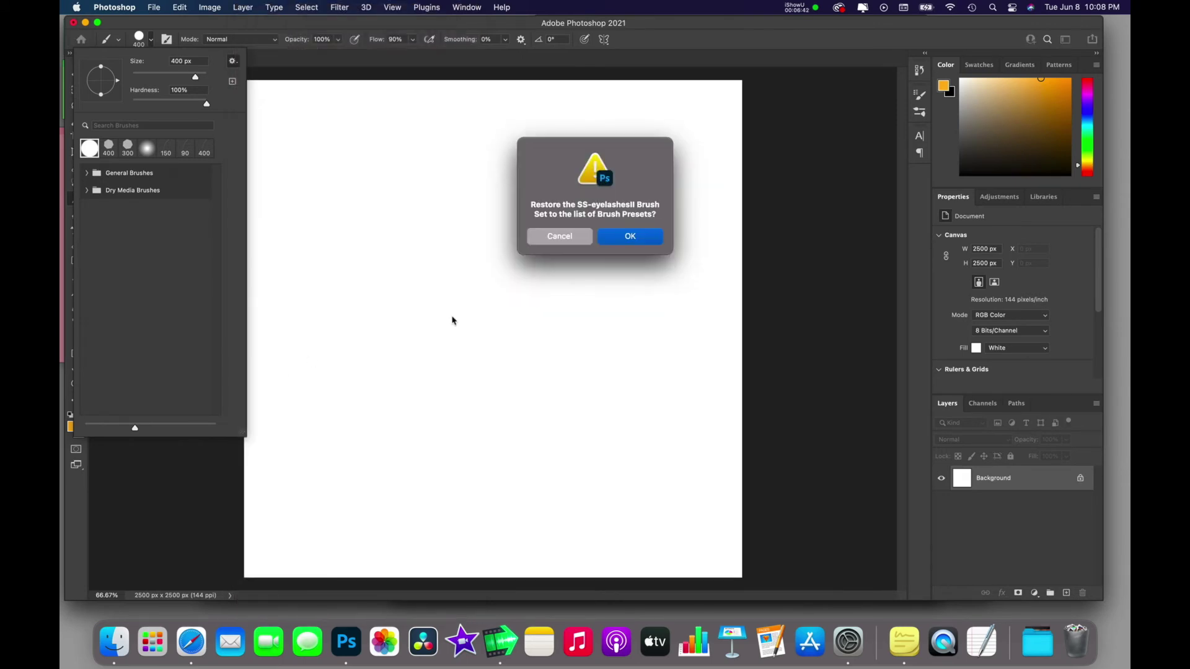
click(639, 241)
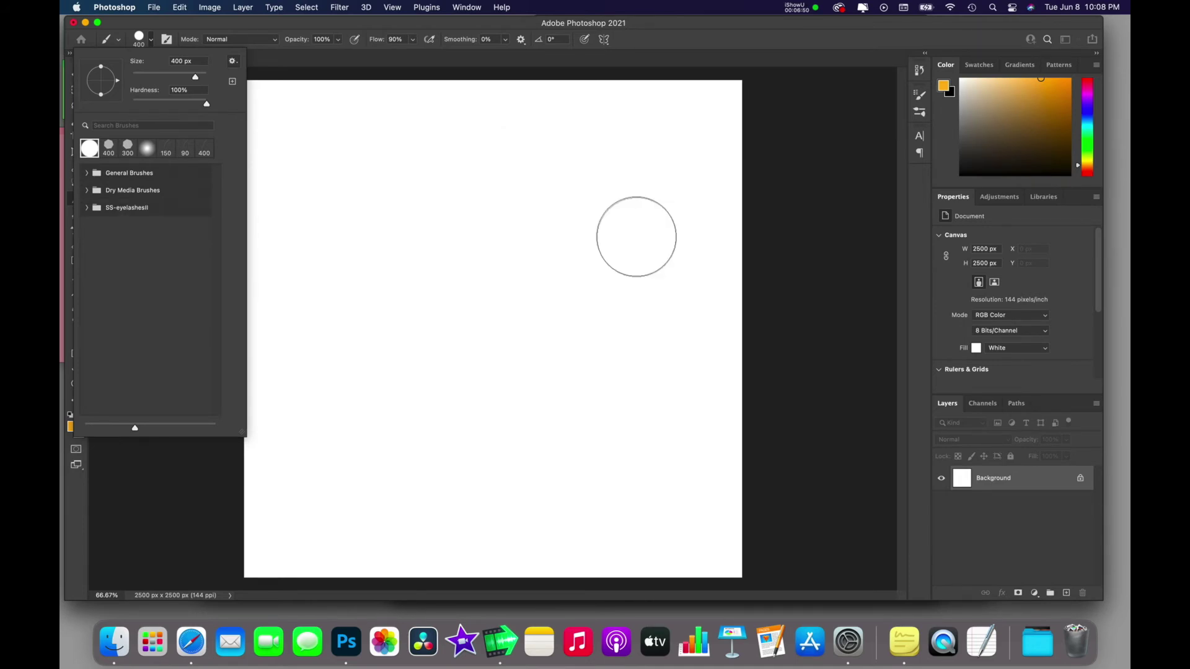
click(87, 210)
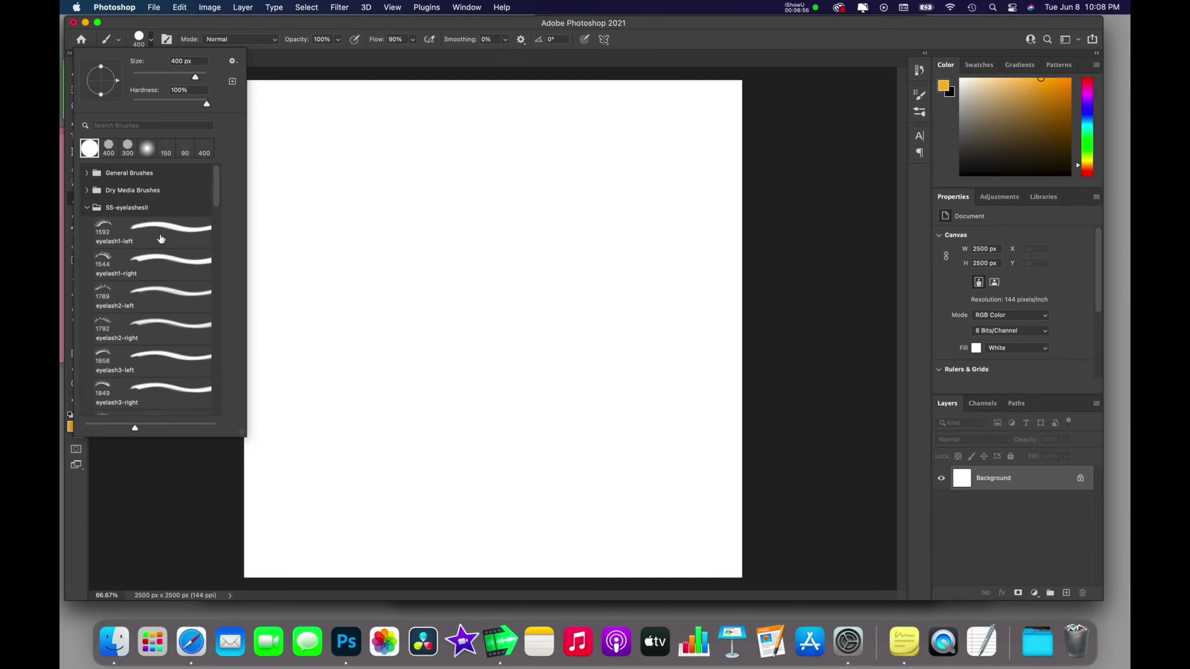
scroll(160, 236, down, 2)
scroll(160, 236, up, 2)
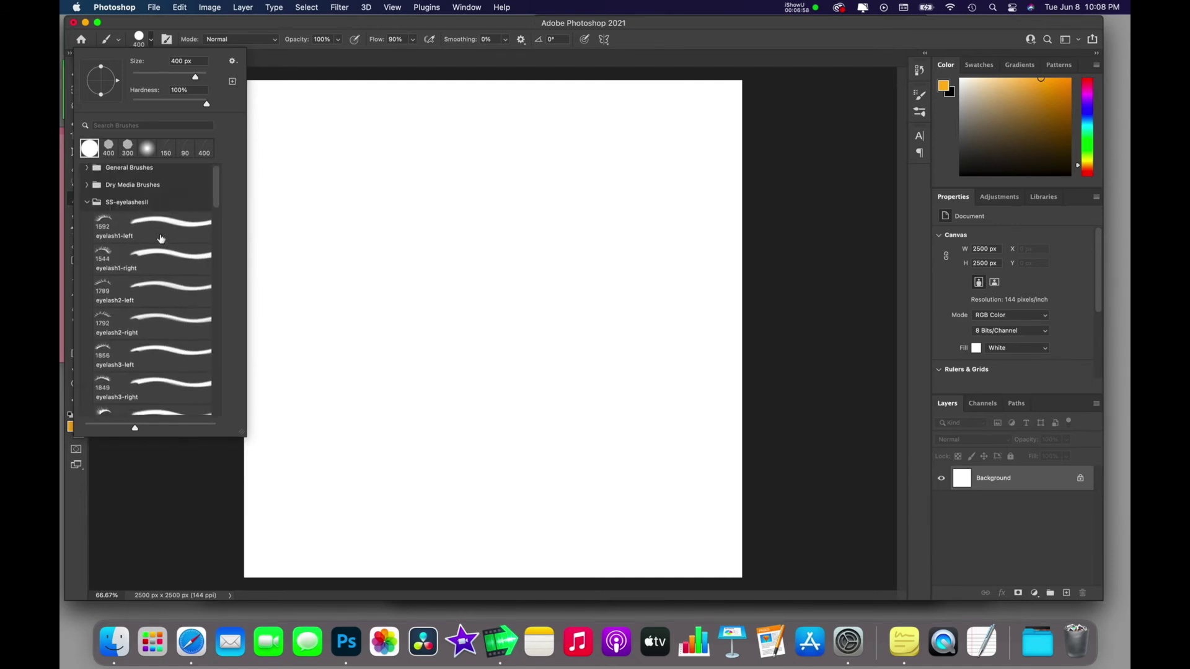
Select the eyelash1-left brush and reset colours to black foreground, white background.
click(160, 235)
key(d)
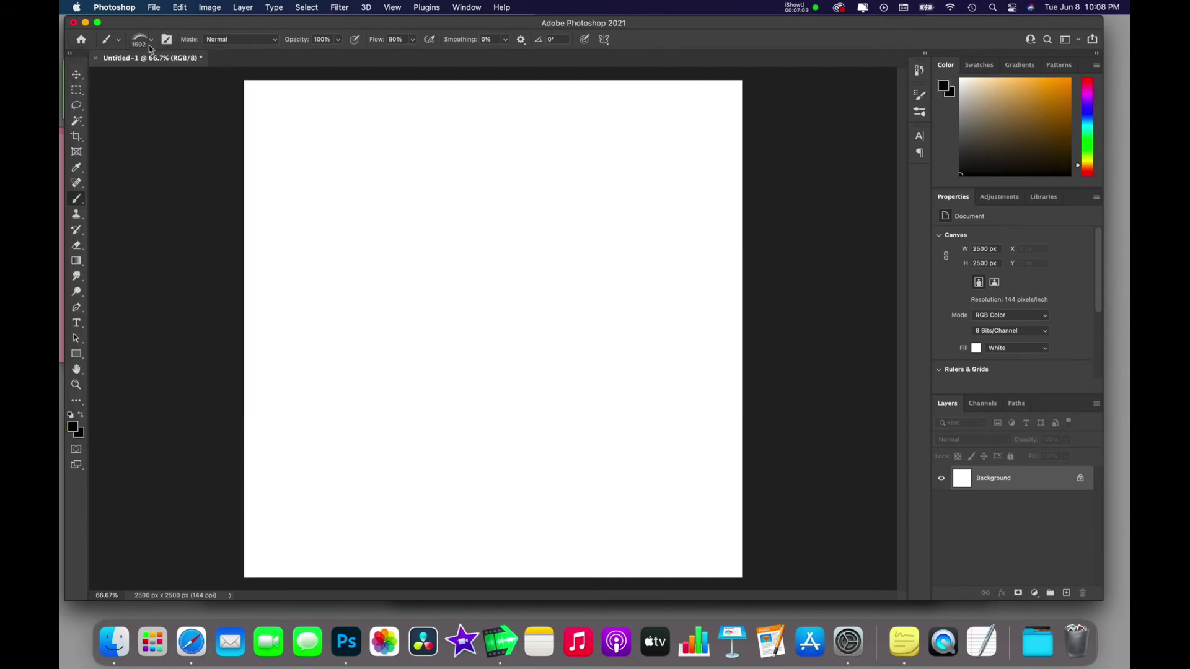
click(141, 39)
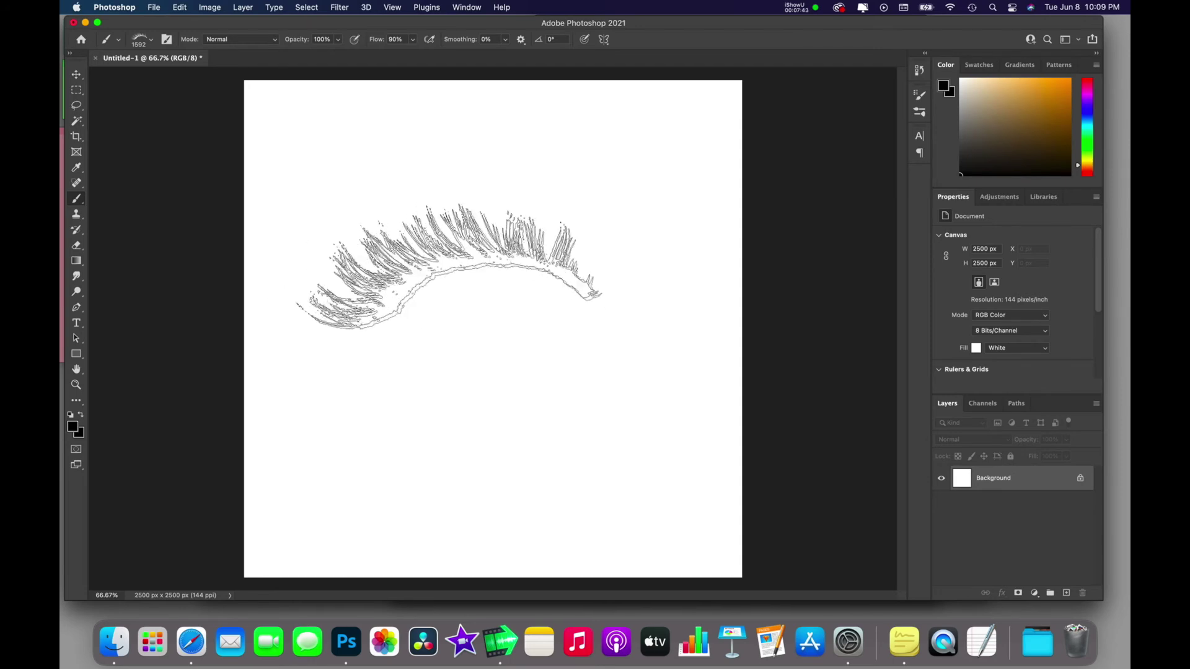
Size the eyelash brush to 800 px, stamp an upper eyelash, and undo the extra stamp.
key(bracketleft)
key(bracketleft)
key(bracketleft)
key(bracketleft)
key(bracketleft)
key(bracketleft)
key(bracketleft)
key(bracketleft)
key(bracketleft)
key(bracketleft)
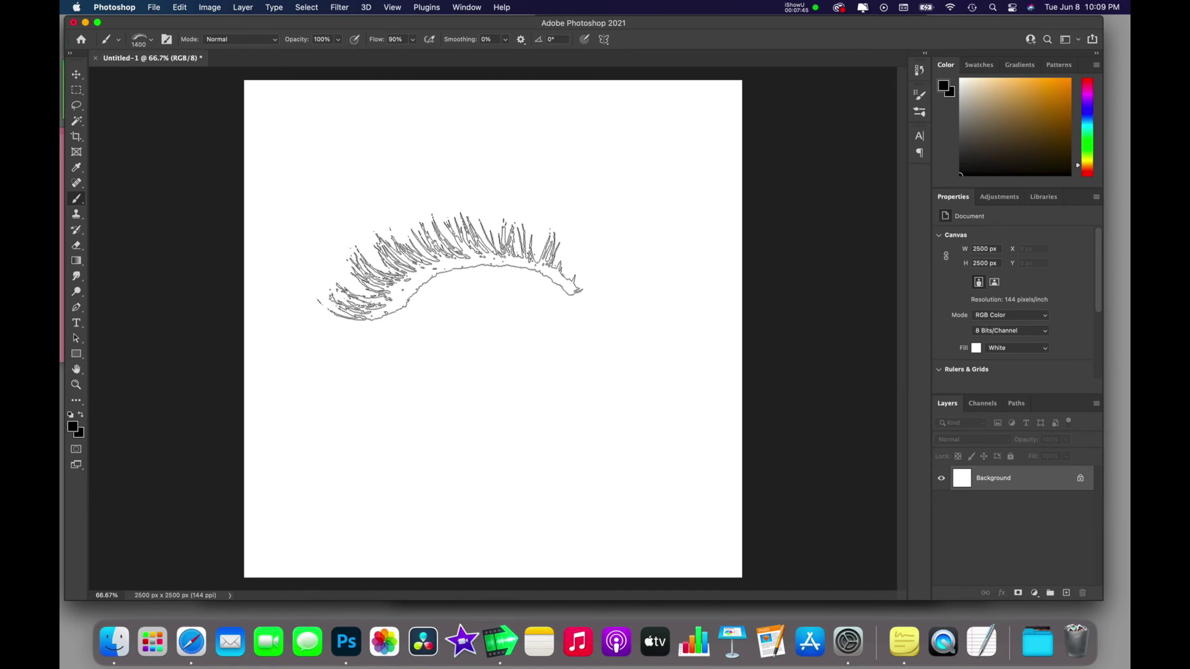
key(bracketleft)
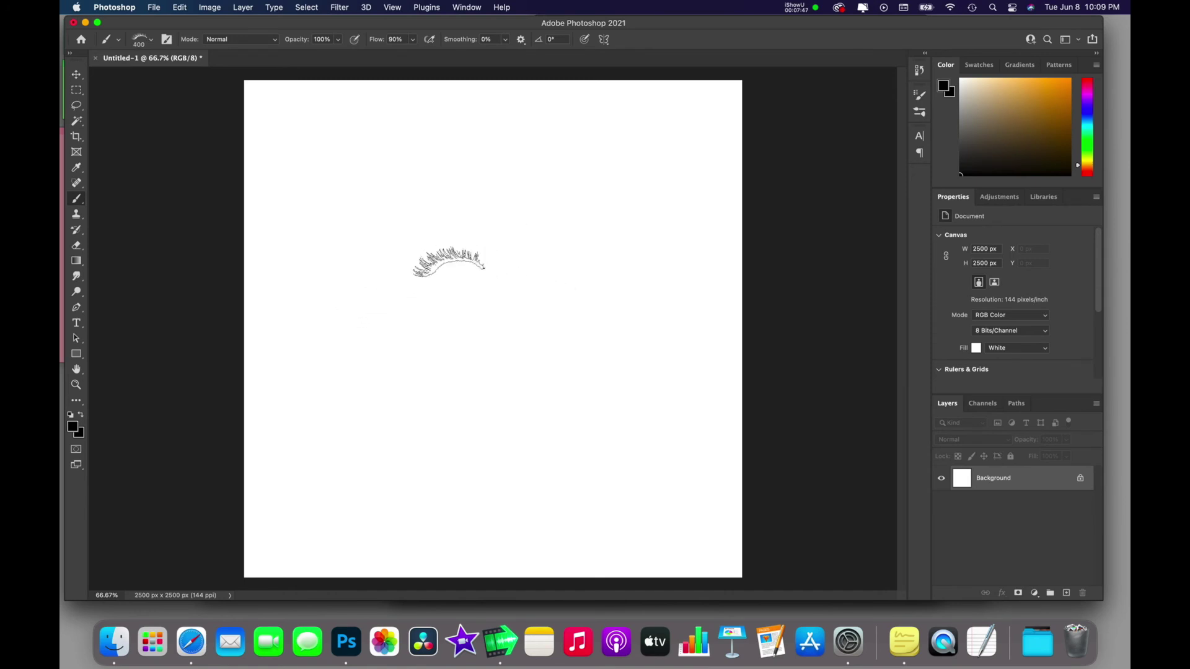
key(bracketright)
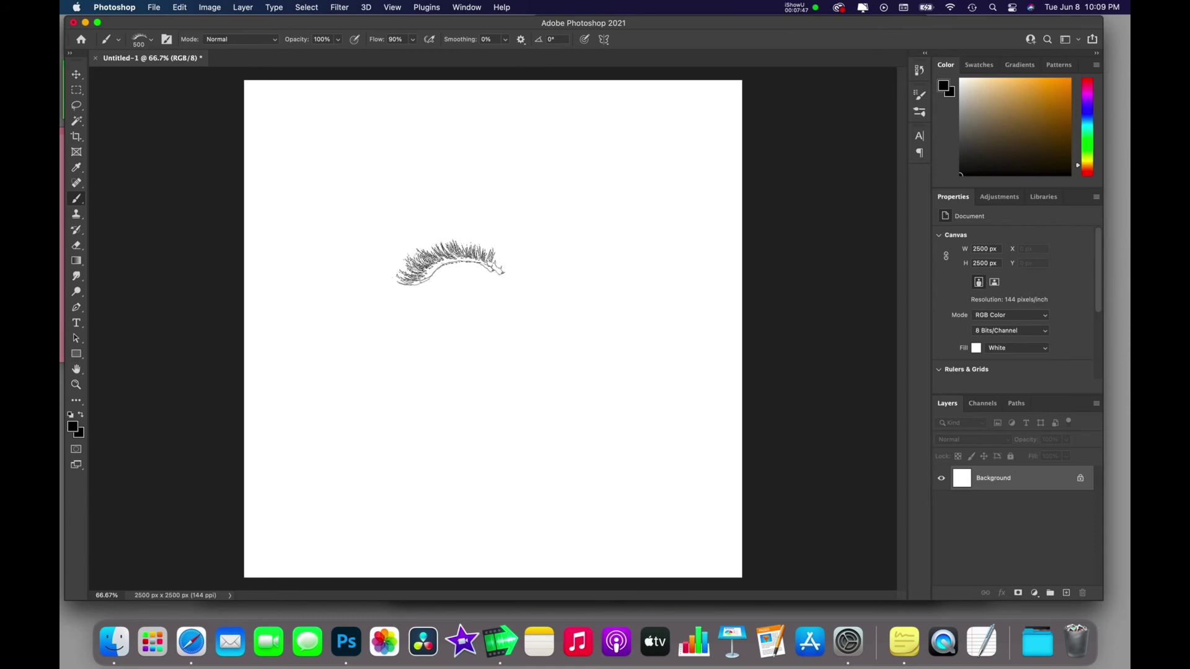
key(bracketright)
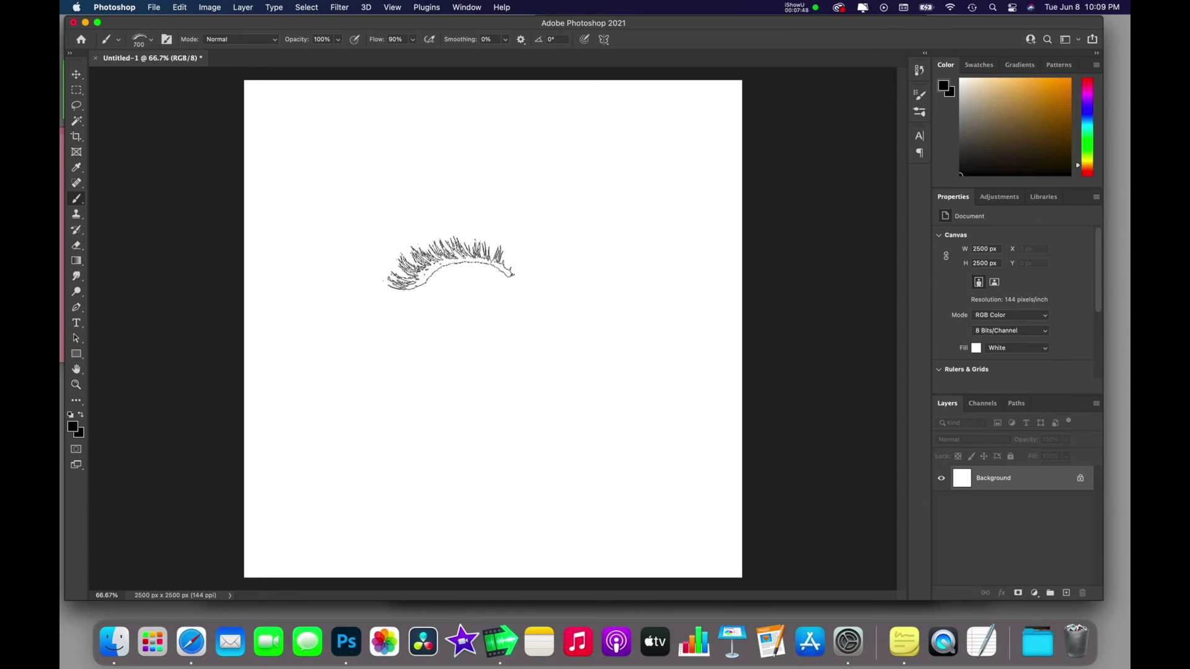
key(bracketright)
key(bracketright)
key(bracketright)
key(bracketright)
key(bracketright)
key(bracketright)
key(bracketright)
key(bracketright)
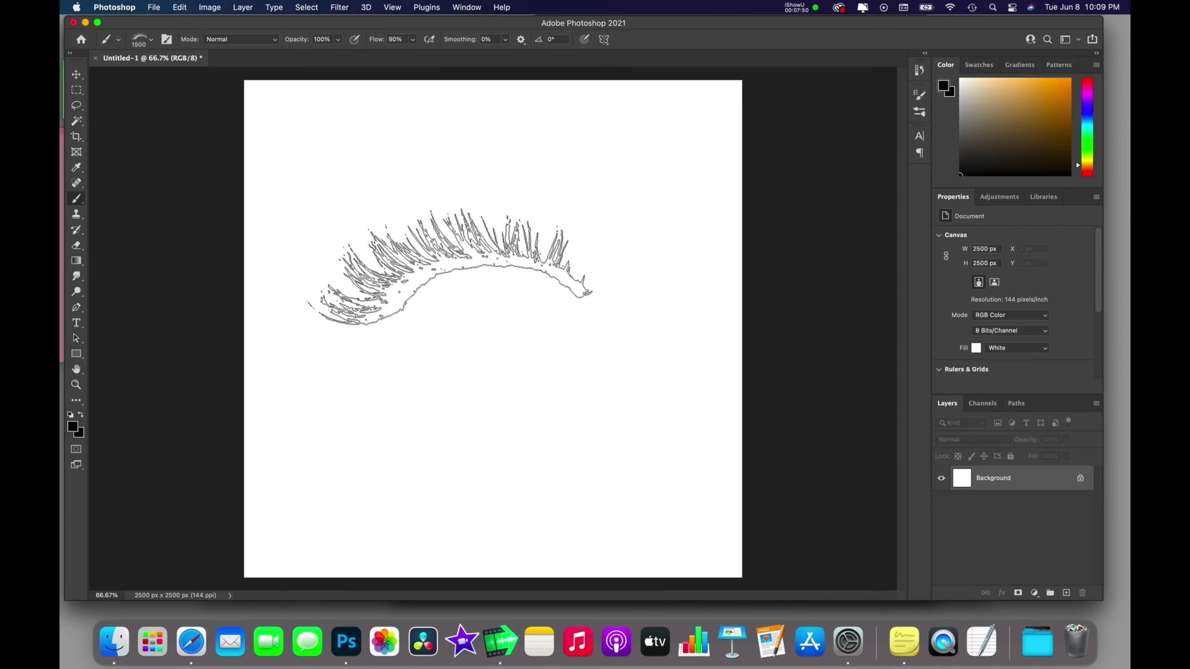
click(450, 267)
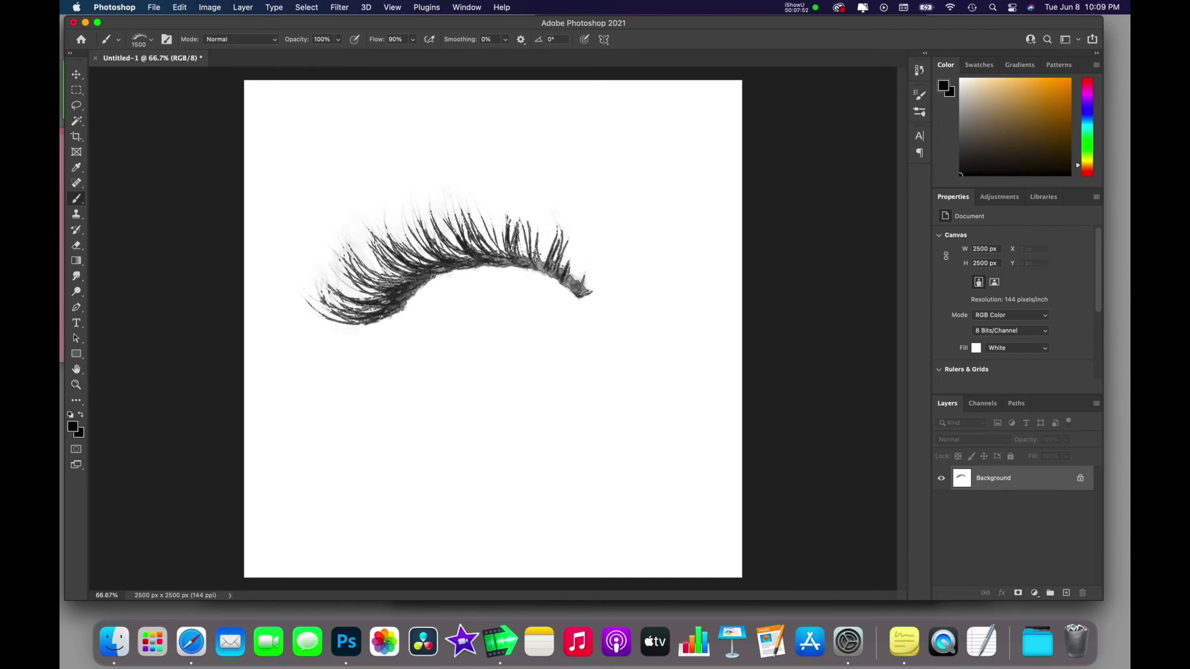
key(super+z)
key(super+z)
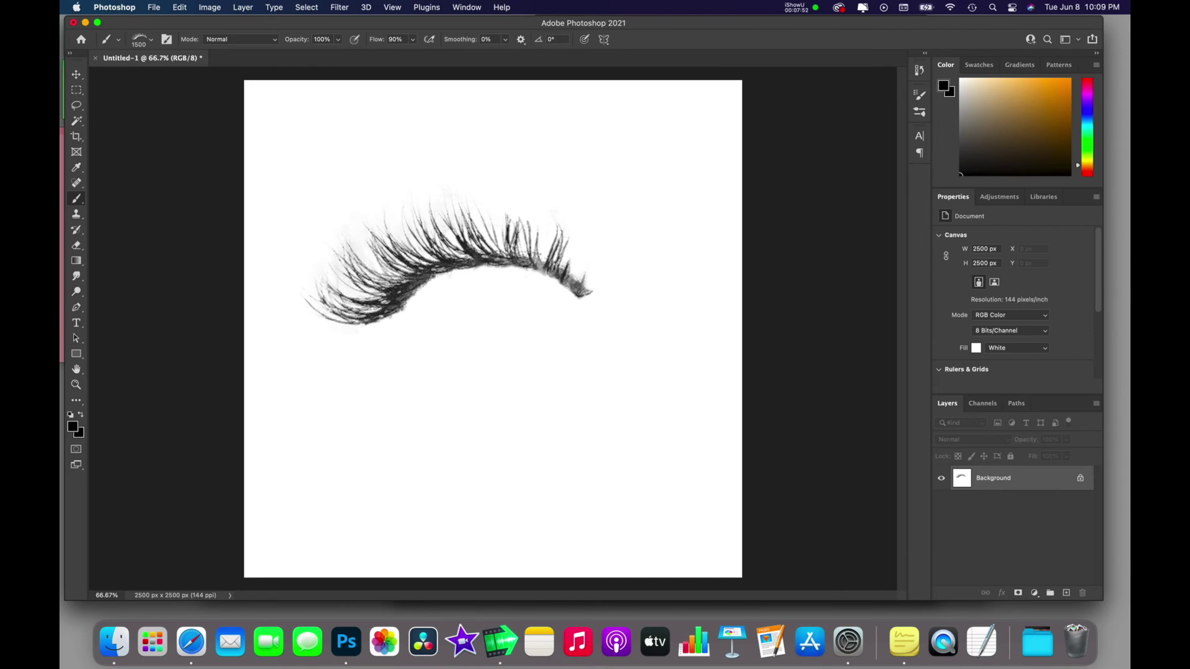
click(151, 40)
Select the lower2-left eyelash brush preset.
scroll(148, 308, down, 5)
scroll(147, 308, down, 3)
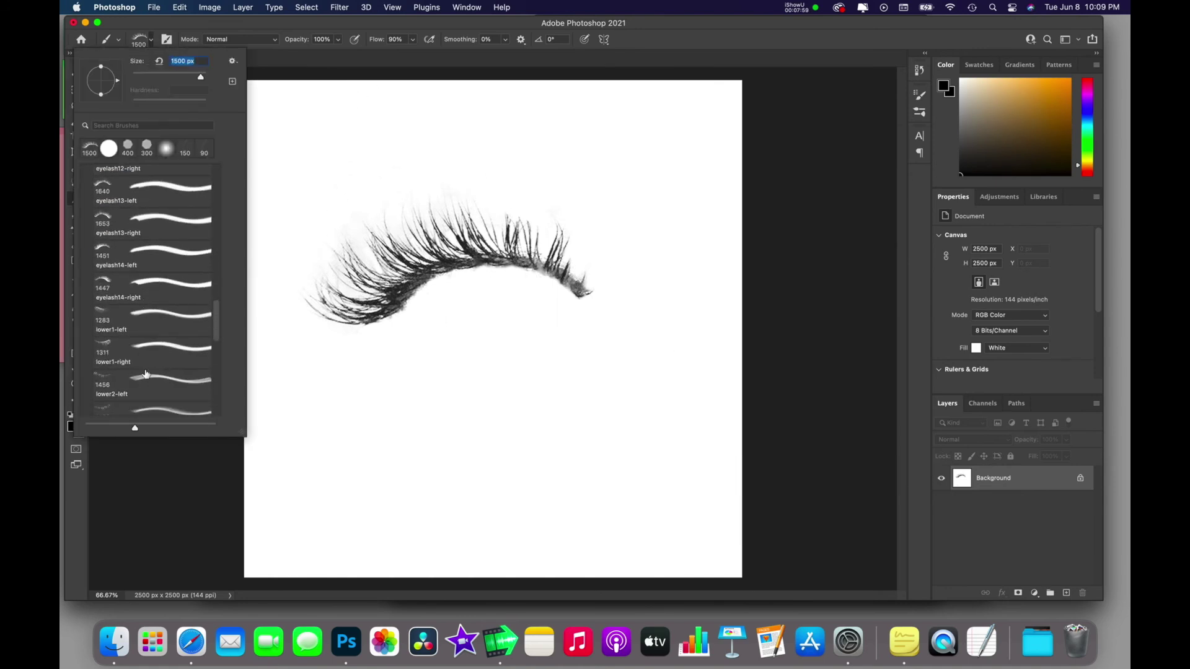
click(135, 390)
click(151, 44)
Set the lower lash brush to 1200 px with a 7° tilt and stamp it below the upper lashes.
key(bracketleft)
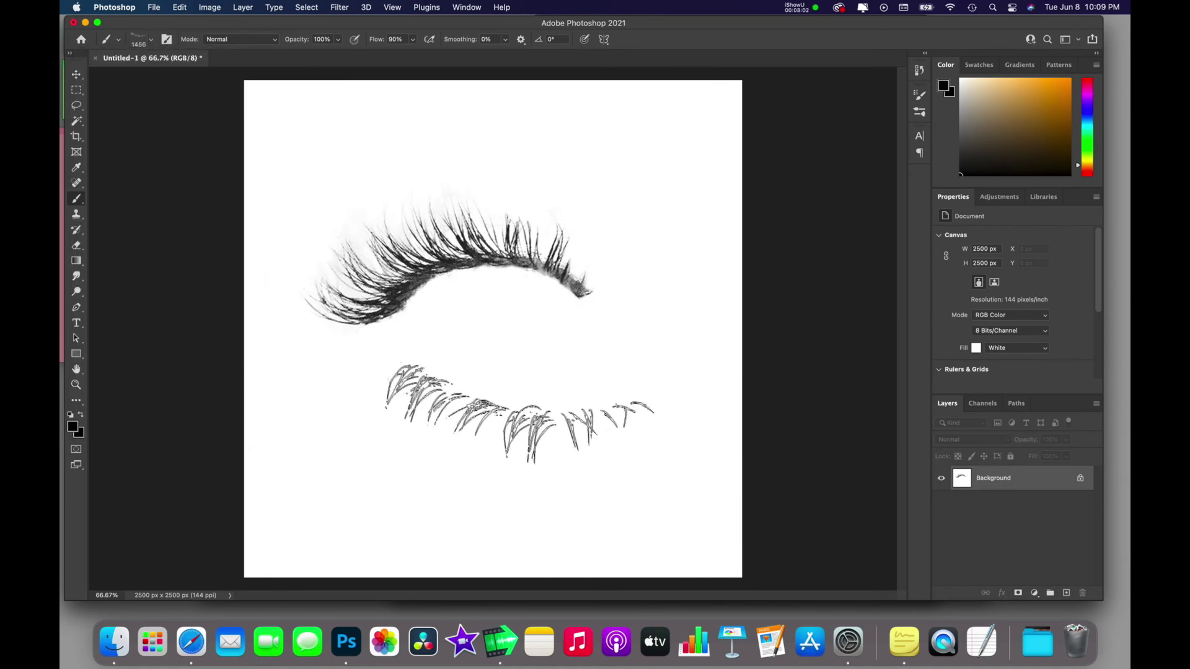
key(bracketleft)
key(bracketleft)
key(bracketleft)
key(bracketleft)
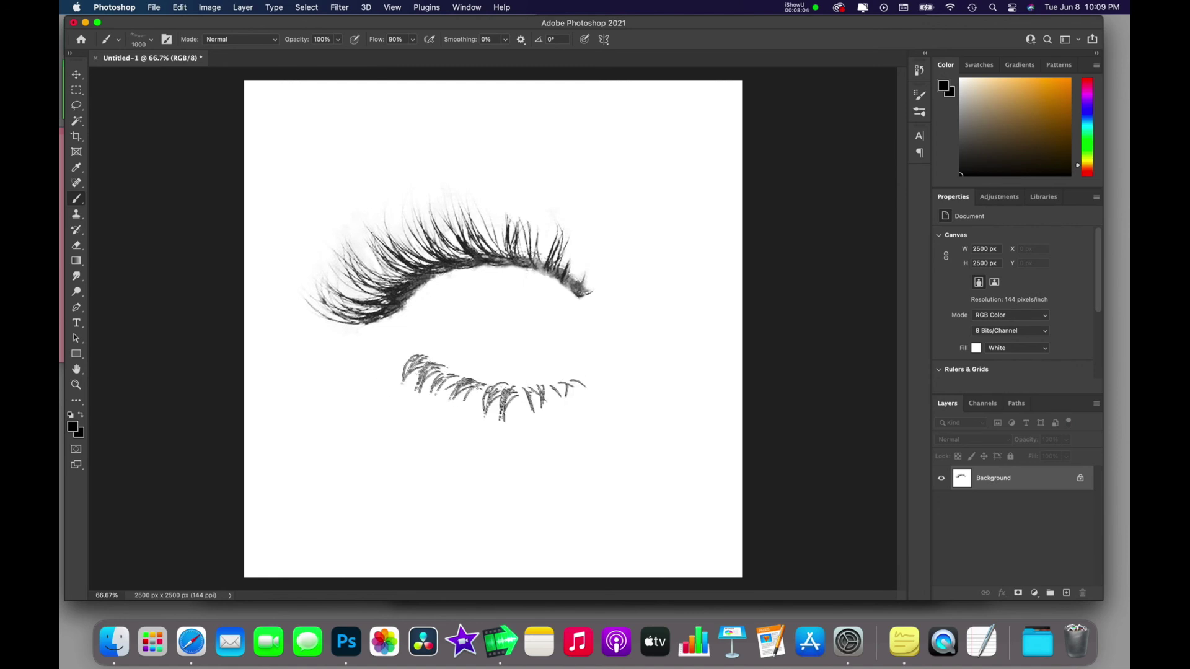
key(bracketright)
key(bracketright)
key(bracketright)
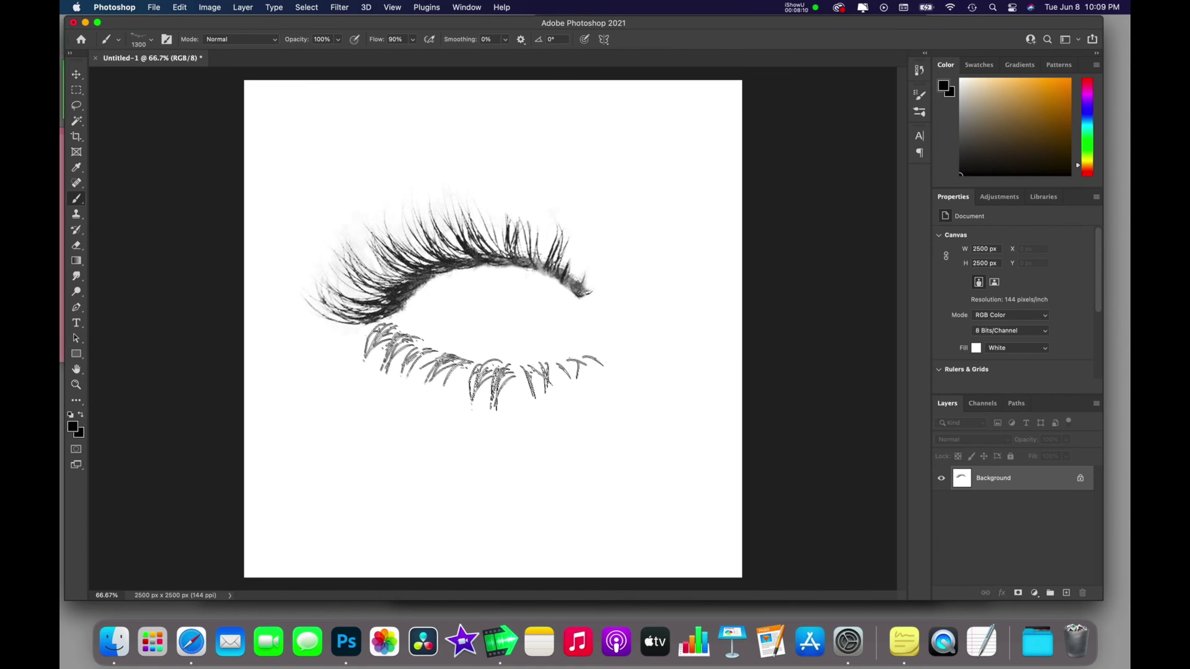
key(Right)
key(Right)
key(Right)
key(Right)
key(Right)
key(Right)
key(Right)
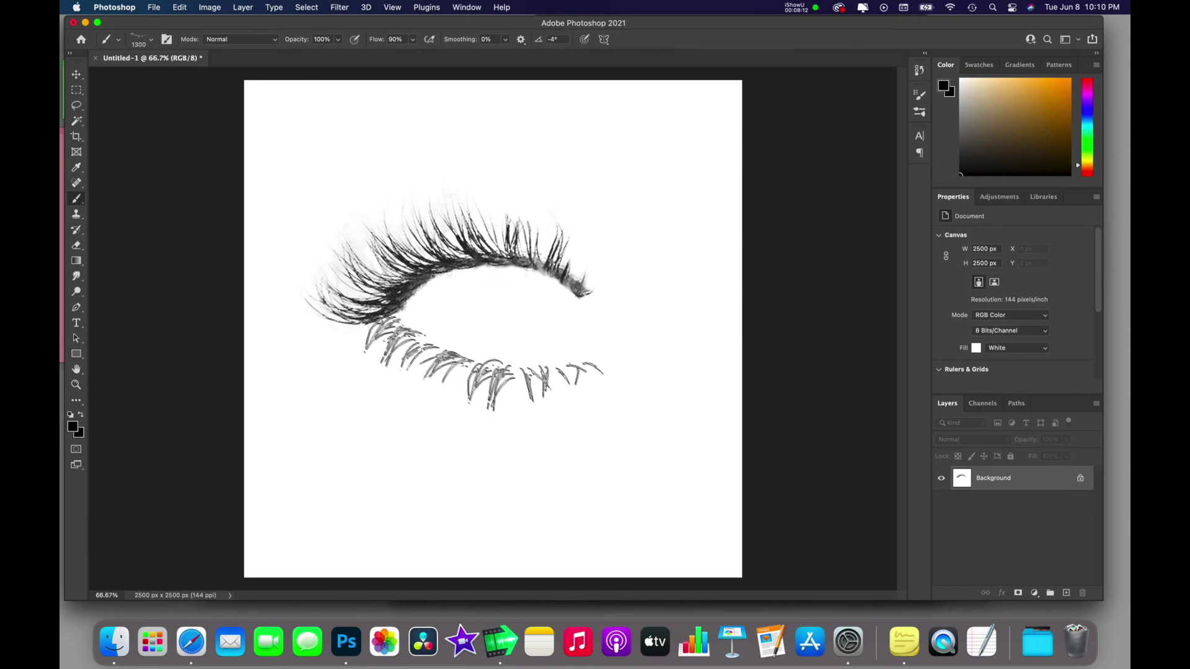
key(Left)
key(Left)
key(Left)
key(Left)
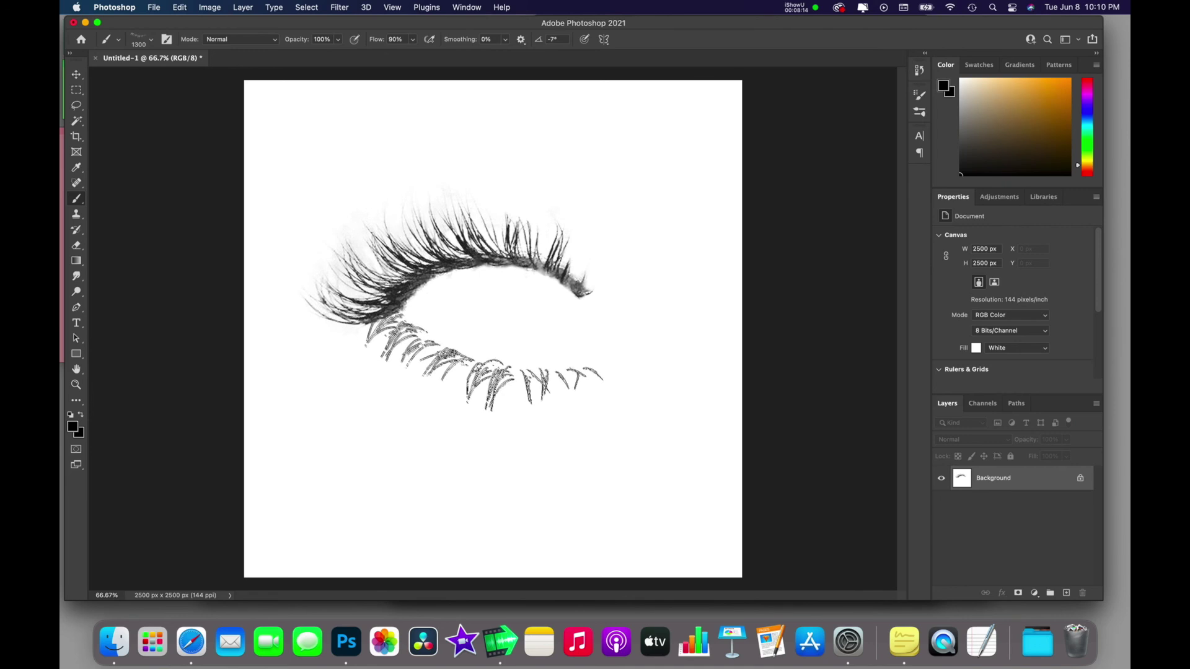
key(Left)
key(Left)
key(Left)
key(Left)
key(Left)
key(Left)
key(Left)
key(Left)
key(Left)
key(Left)
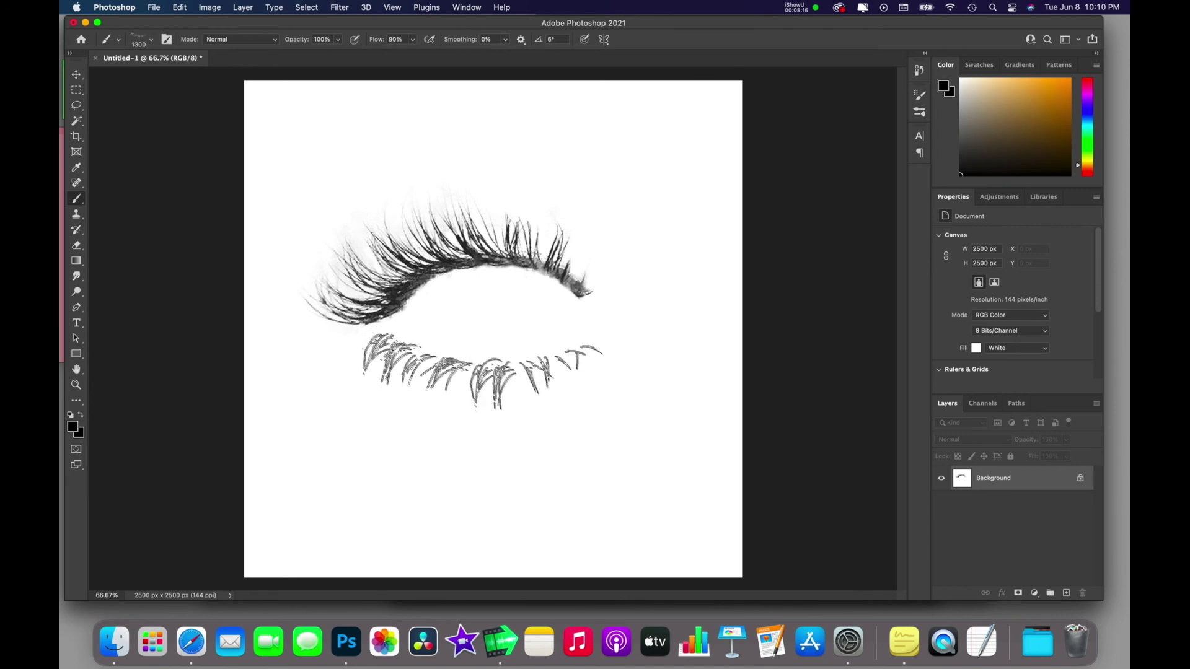
key(bracketleft)
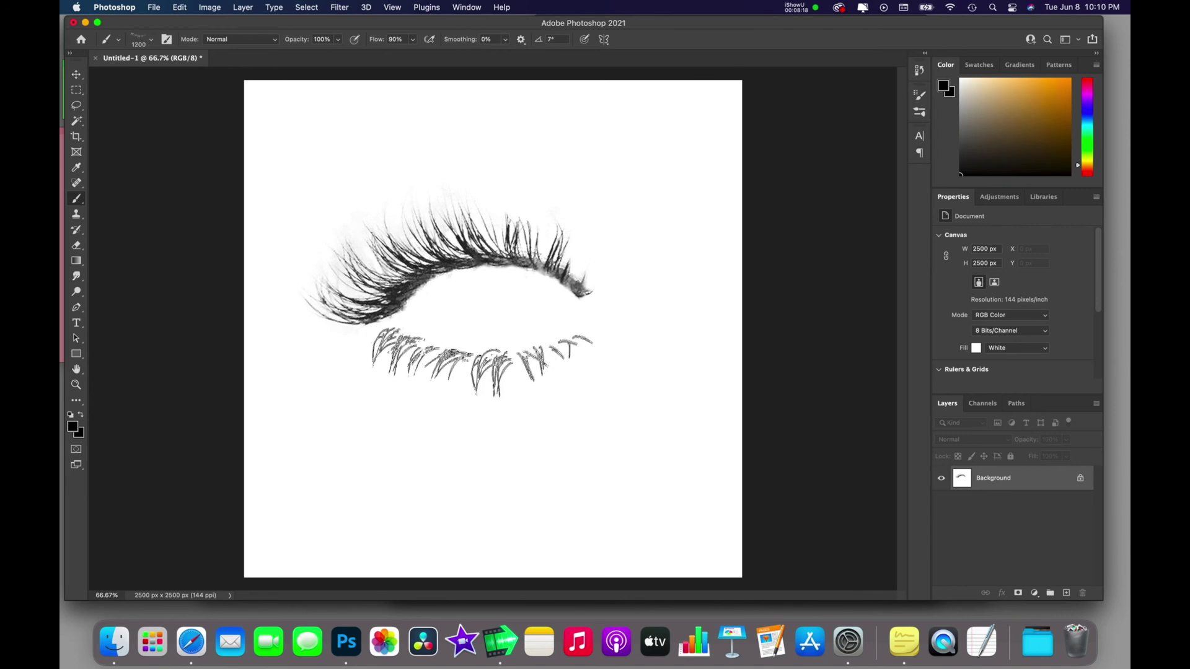
click(486, 347)
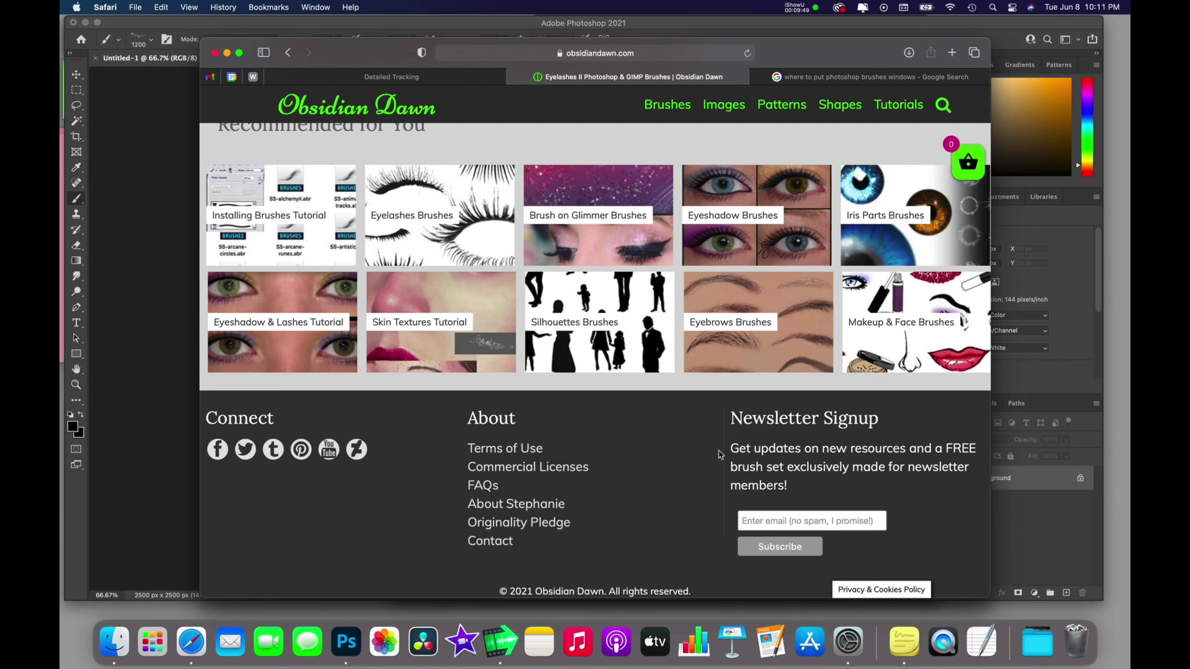
Focus the newsletter signup email field in the Obsidian Dawn page footer.
click(797, 522)
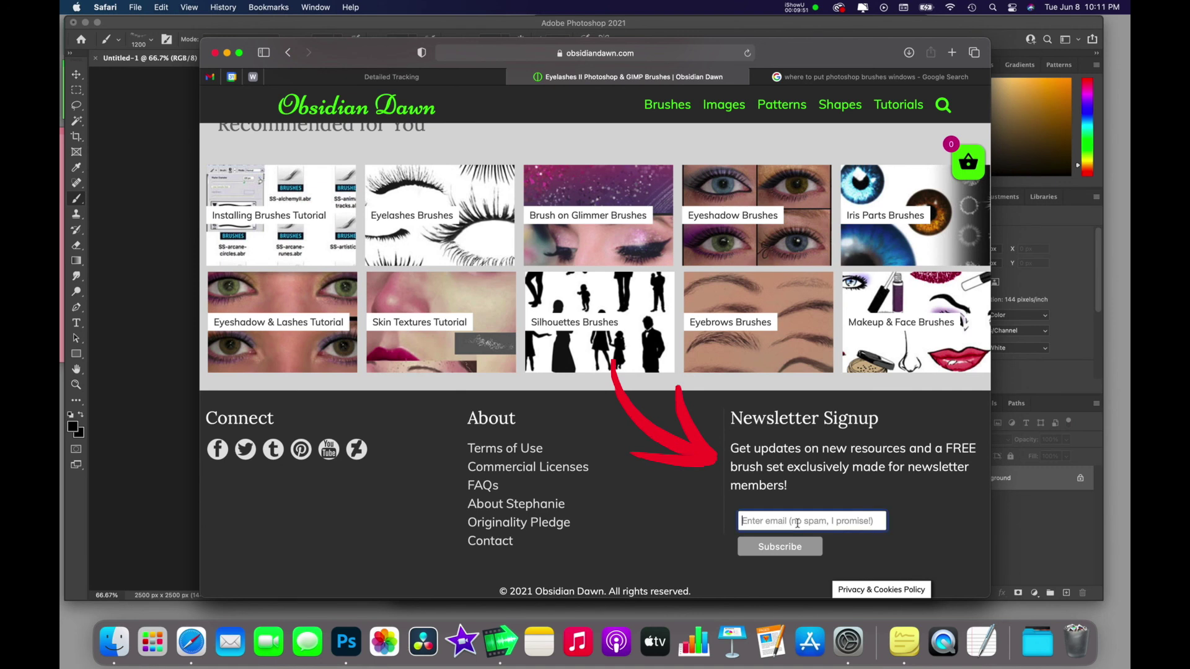
scroll(797, 520, down, 1)
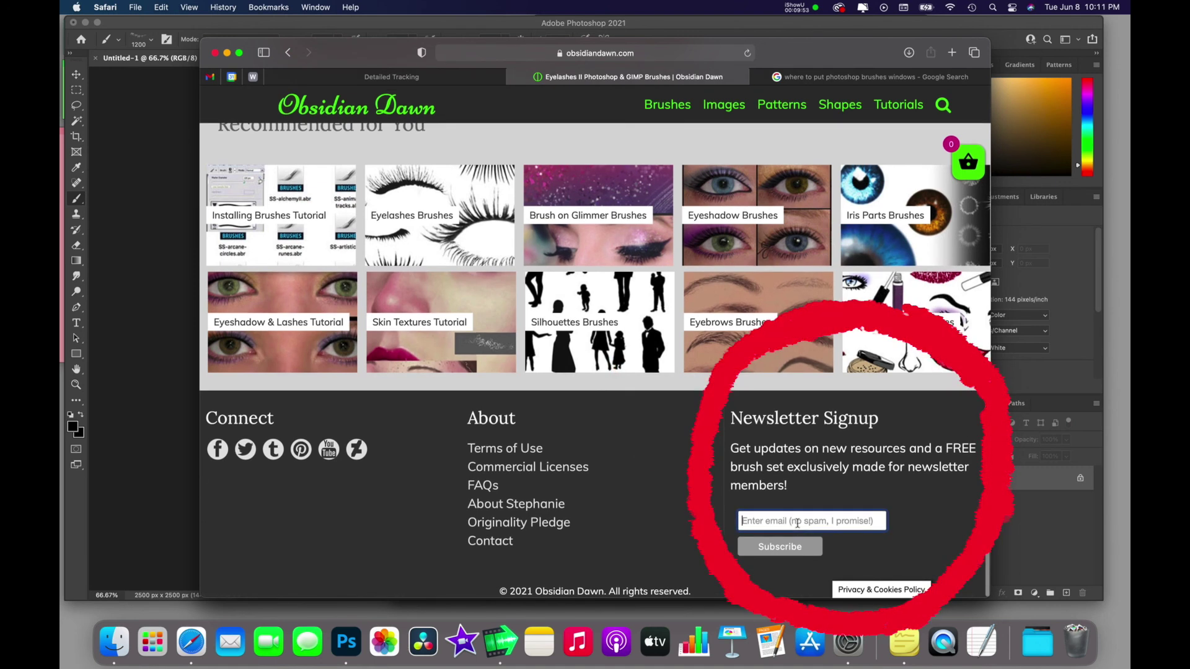